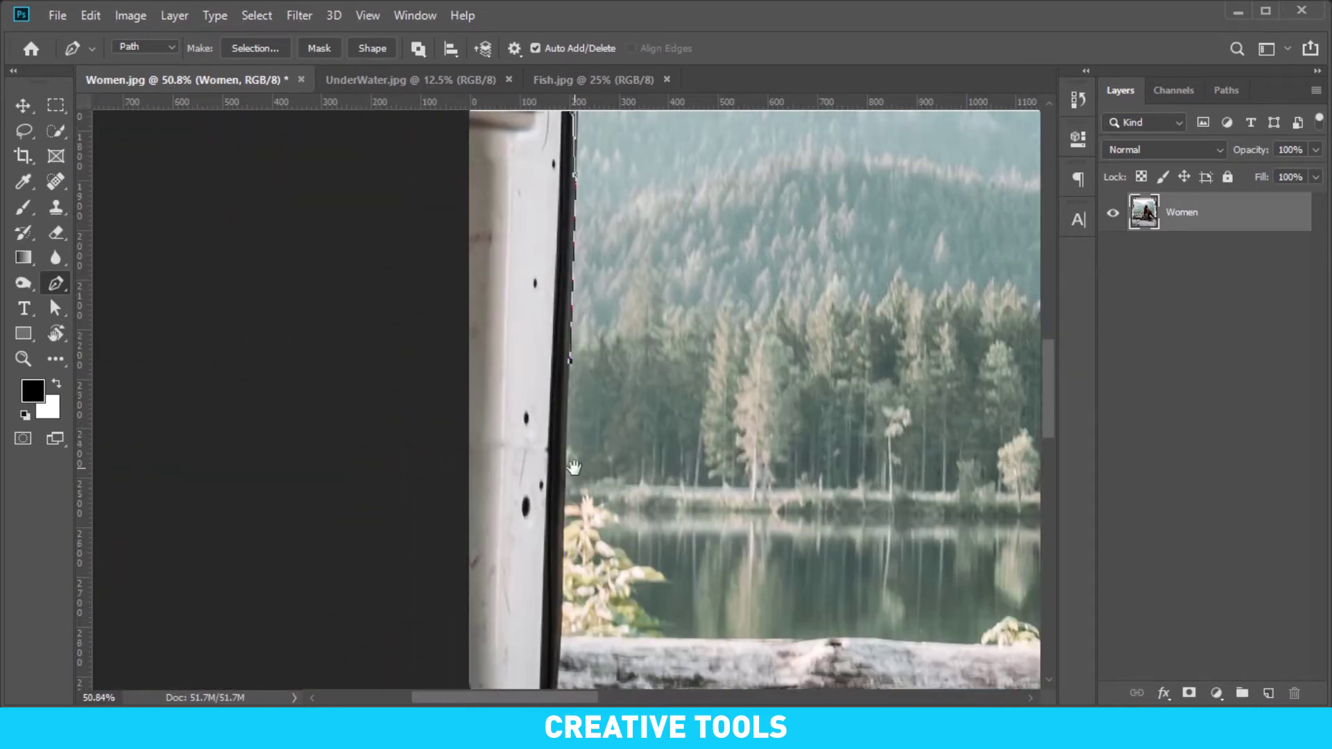
Convert the finished pen path around the woman and van opening into a selection, fitted to view.
{"action": "left_click_drag", "start_coordinate": [574, 466], "coordinate": [593, 183]}
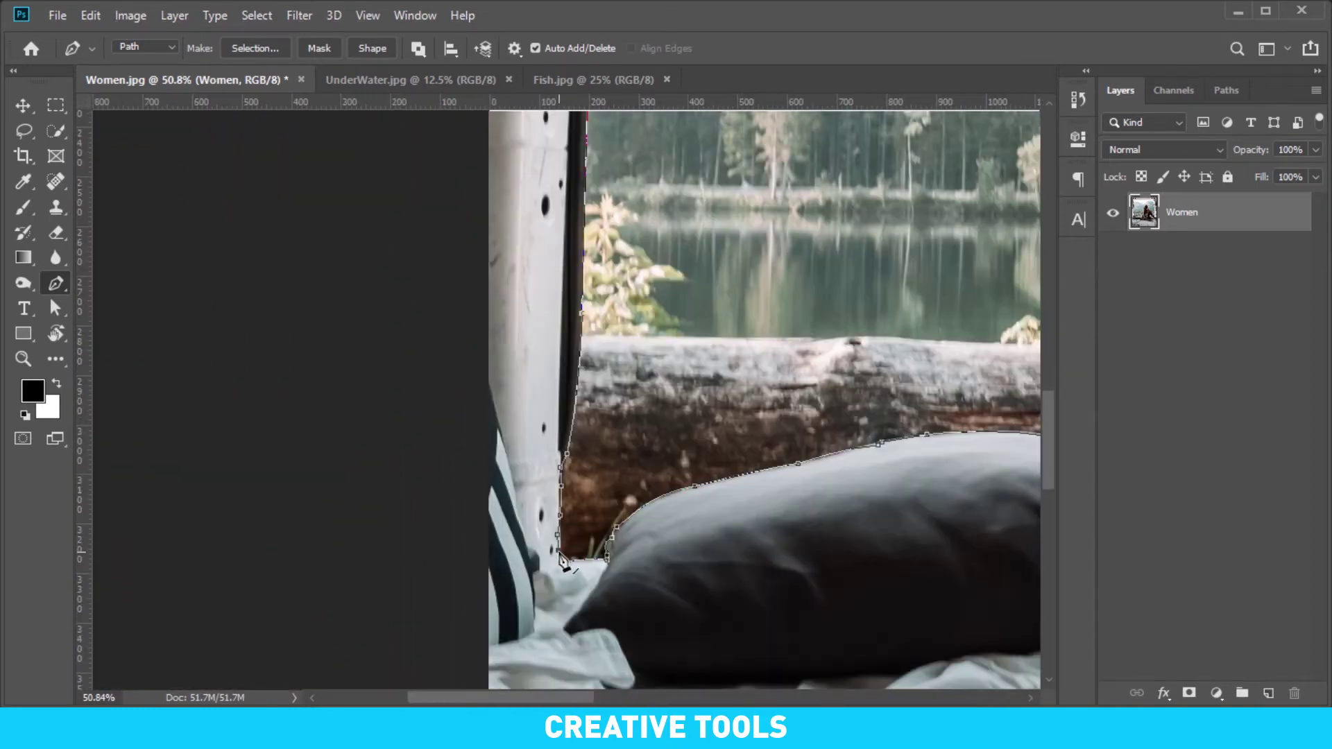
{"action": "key", "text": "ctrl+0"}
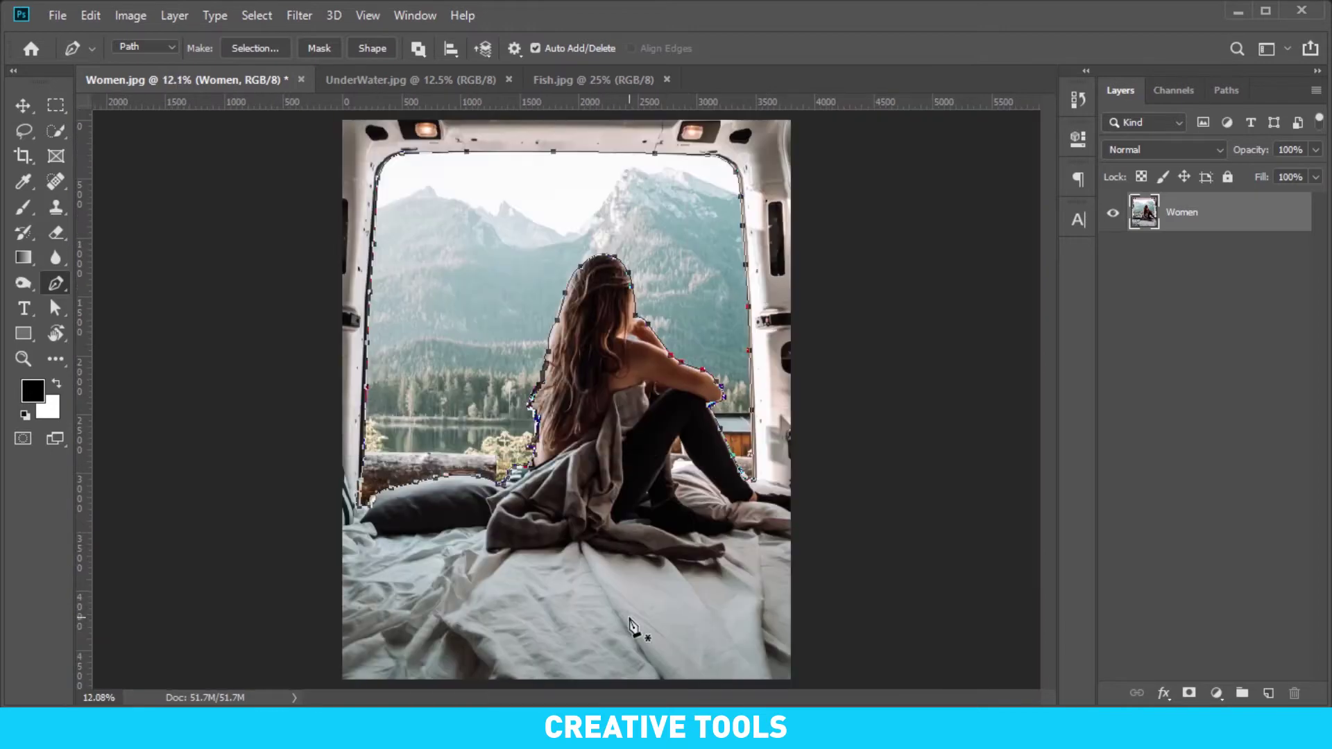
{"action": "key", "text": "ctrl+Return"}
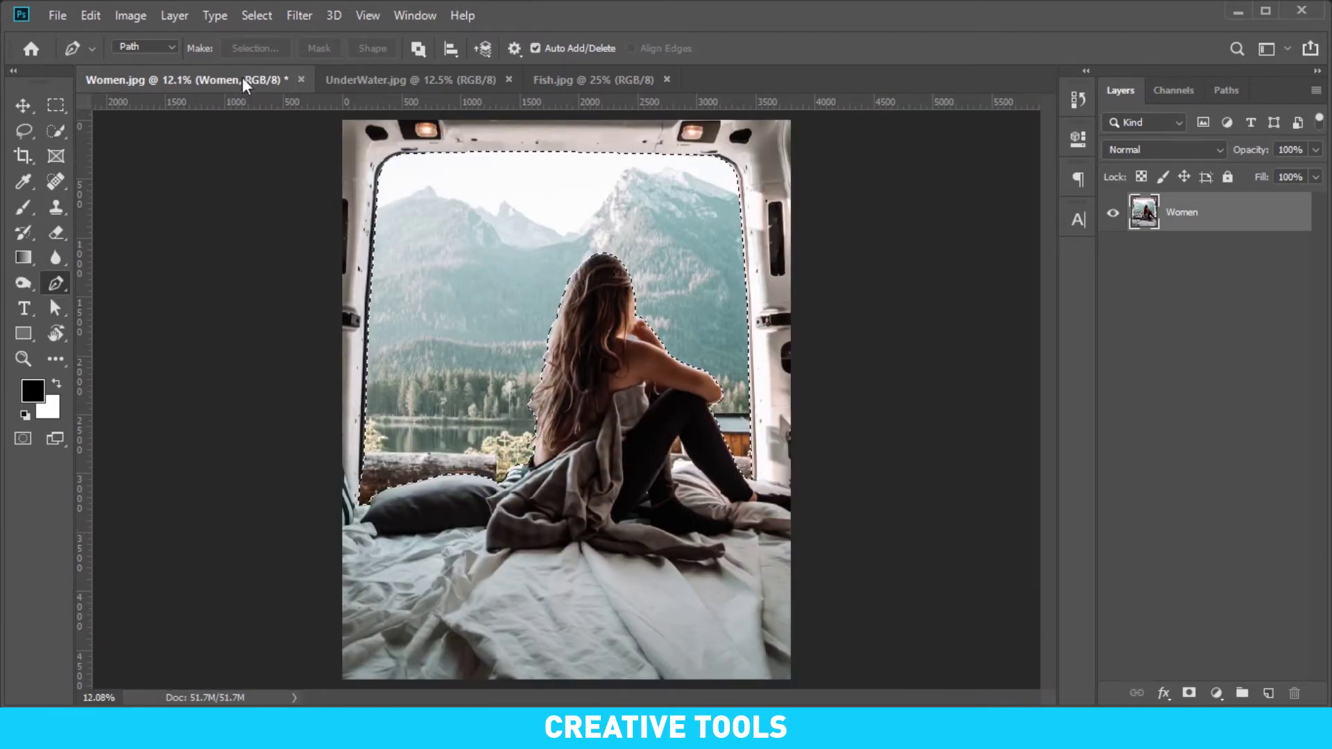
Invert the selection and enter Select and Mask from the Quick Selection tool.
{"action": "left_click", "coordinate": [272, 16]}
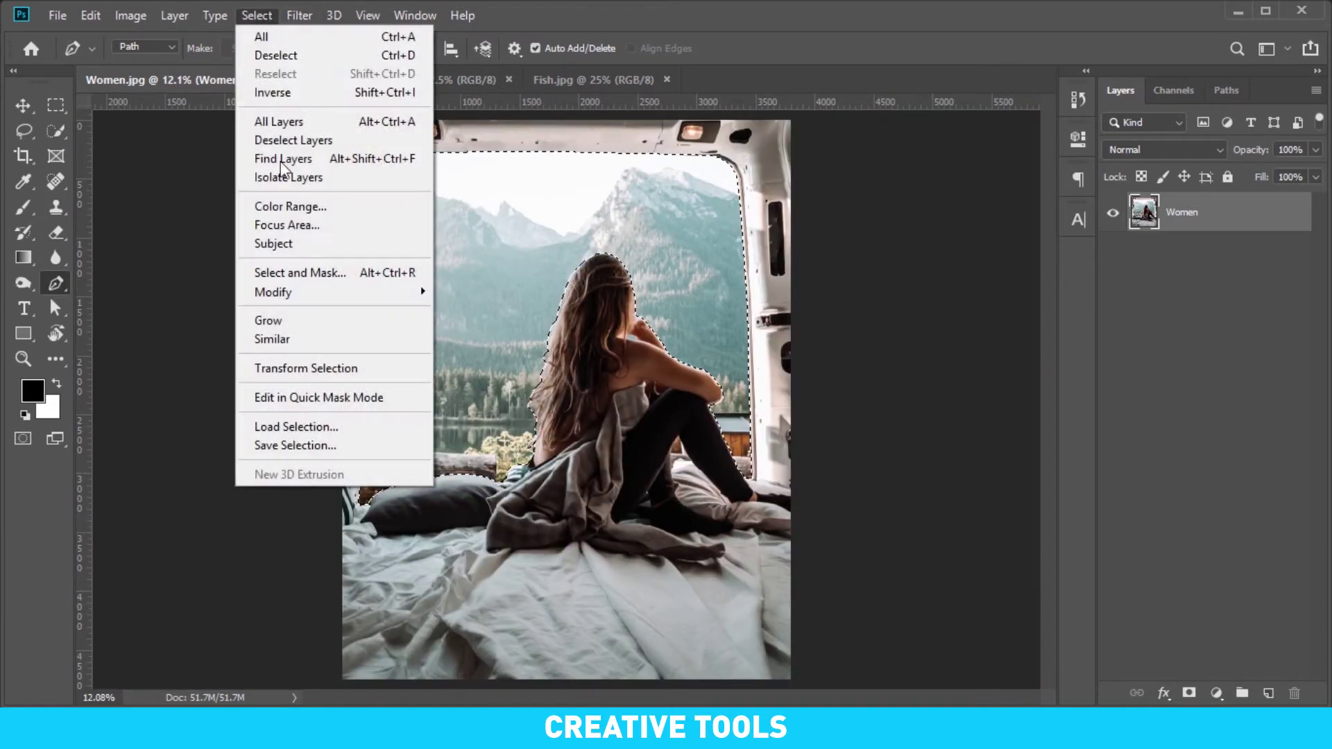
{"action": "left_click", "coordinate": [302, 92]}
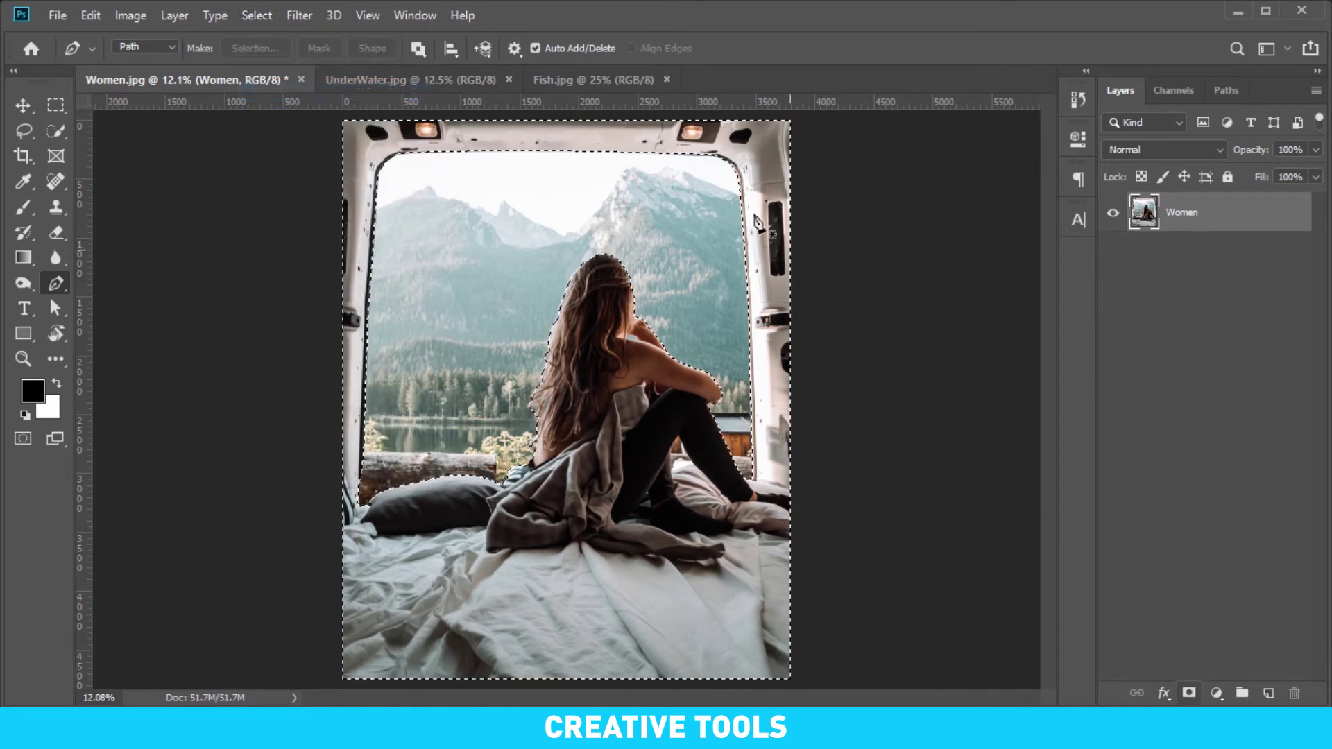
{"action": "left_click", "coordinate": [61, 132]}
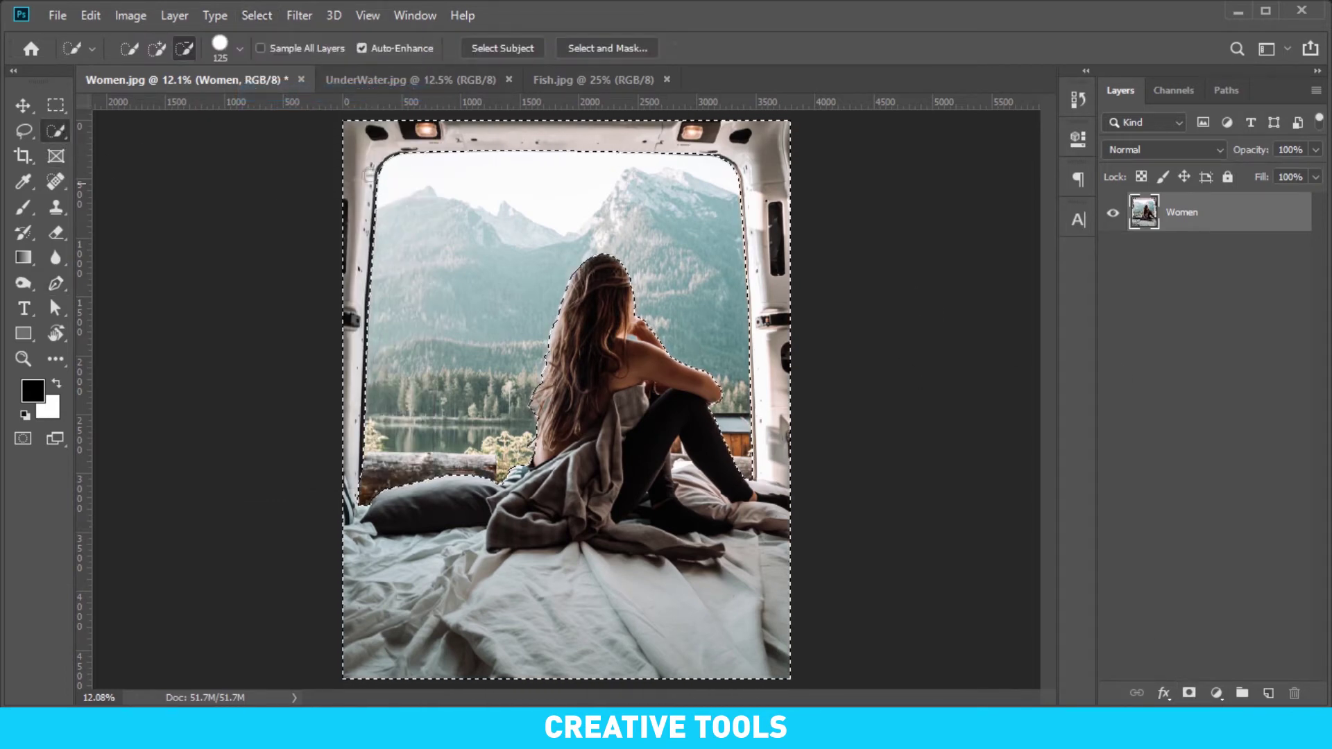
{"action": "left_click", "coordinate": [606, 50]}
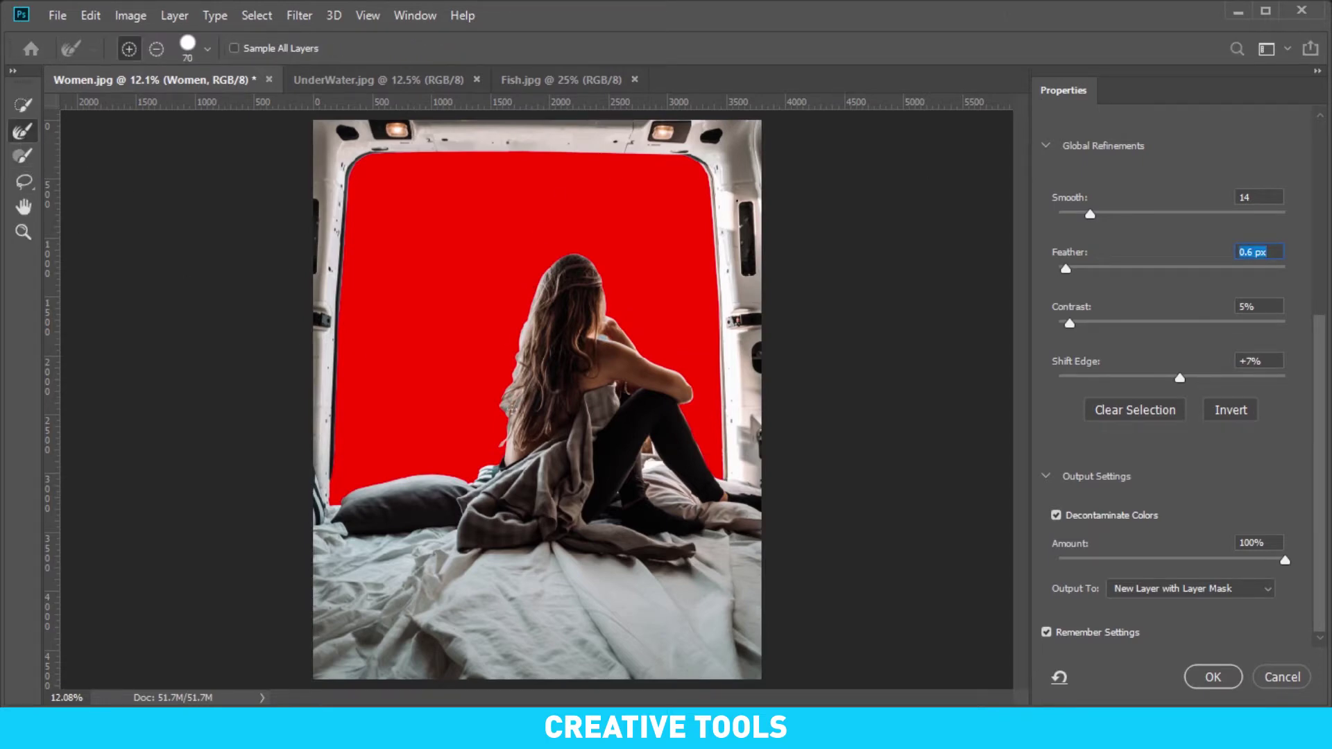
Refine the woman's hair edges on the left and right against the window.
{"action": "key", "text": "alt"}
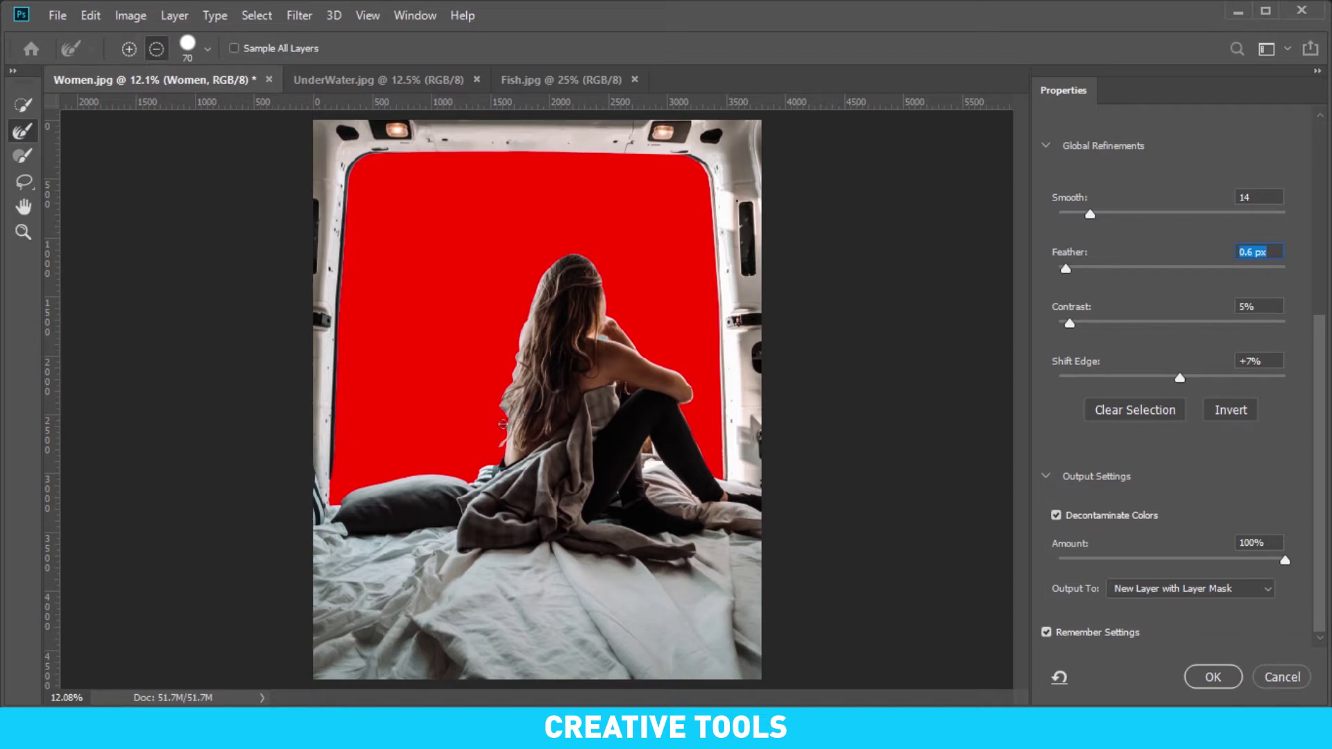
{"action": "key", "text": "alt"}
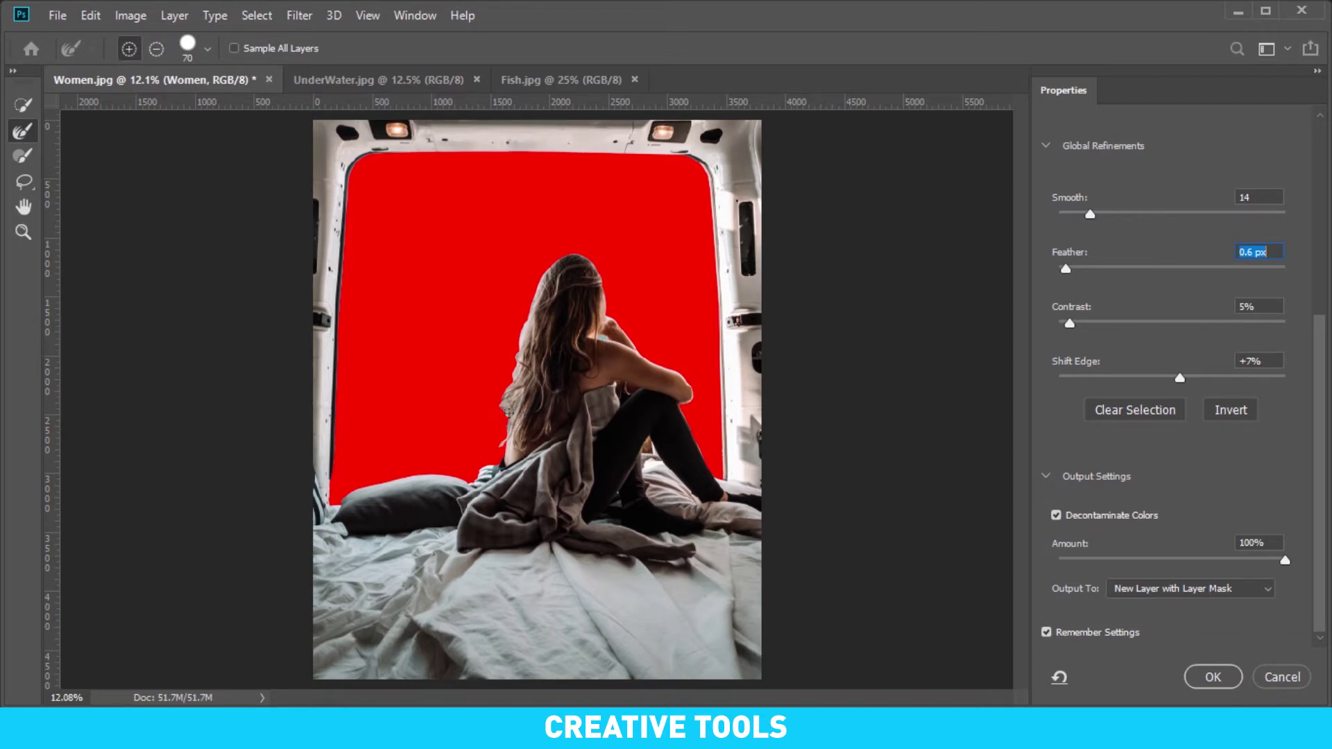
{"action": "key", "text": "ctrl+plus"}
{"action": "key", "text": "ctrl+plus"}
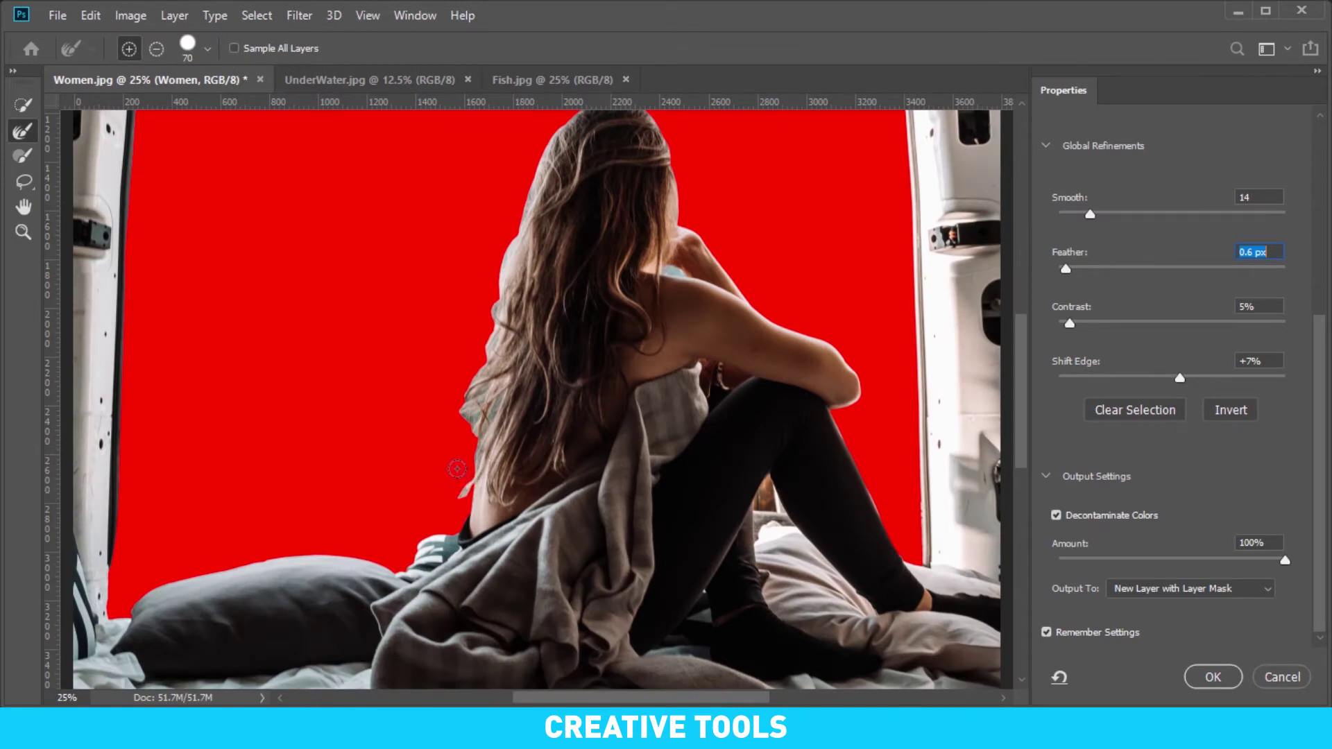
{"action": "left_click_drag", "start_coordinate": [457, 469], "coordinate": [477, 435]}
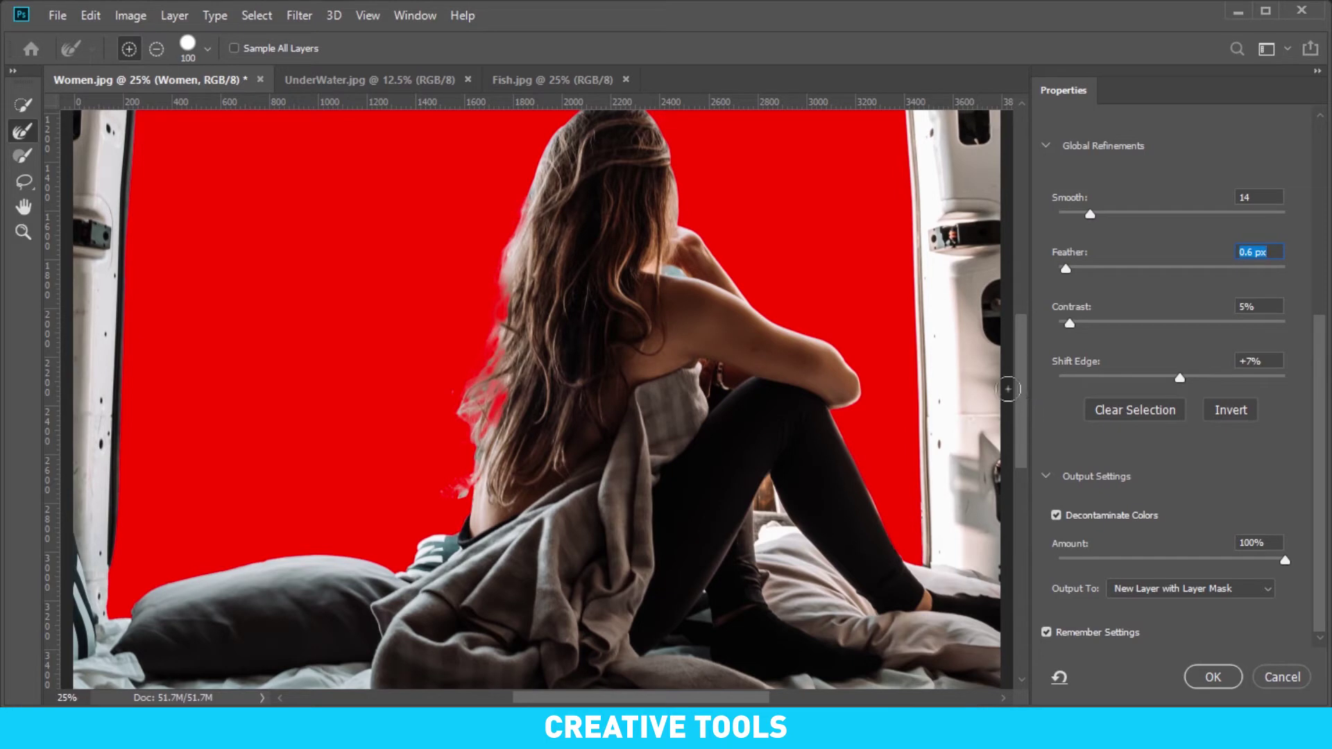
{"action": "left_click_drag", "start_coordinate": [1024, 358], "coordinate": [1022, 314]}
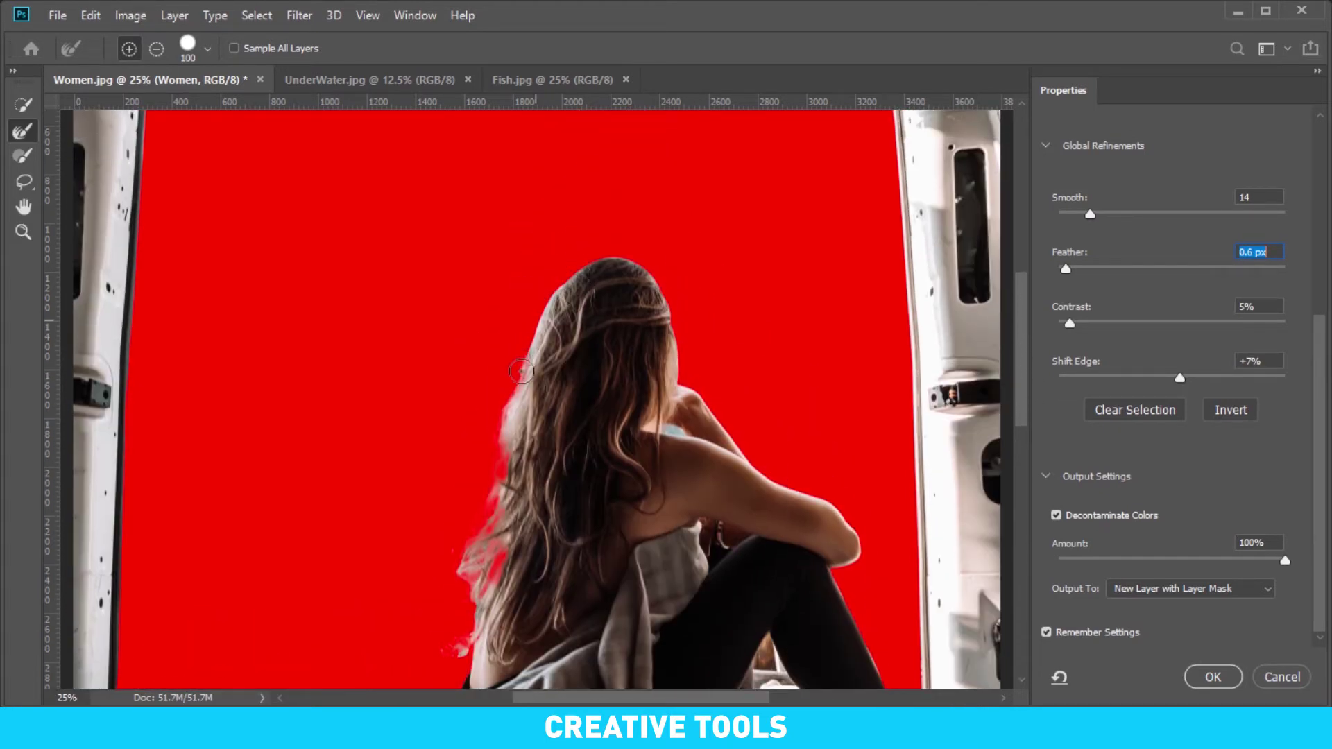
{"action": "left_click_drag", "start_coordinate": [519, 392], "coordinate": [522, 391]}
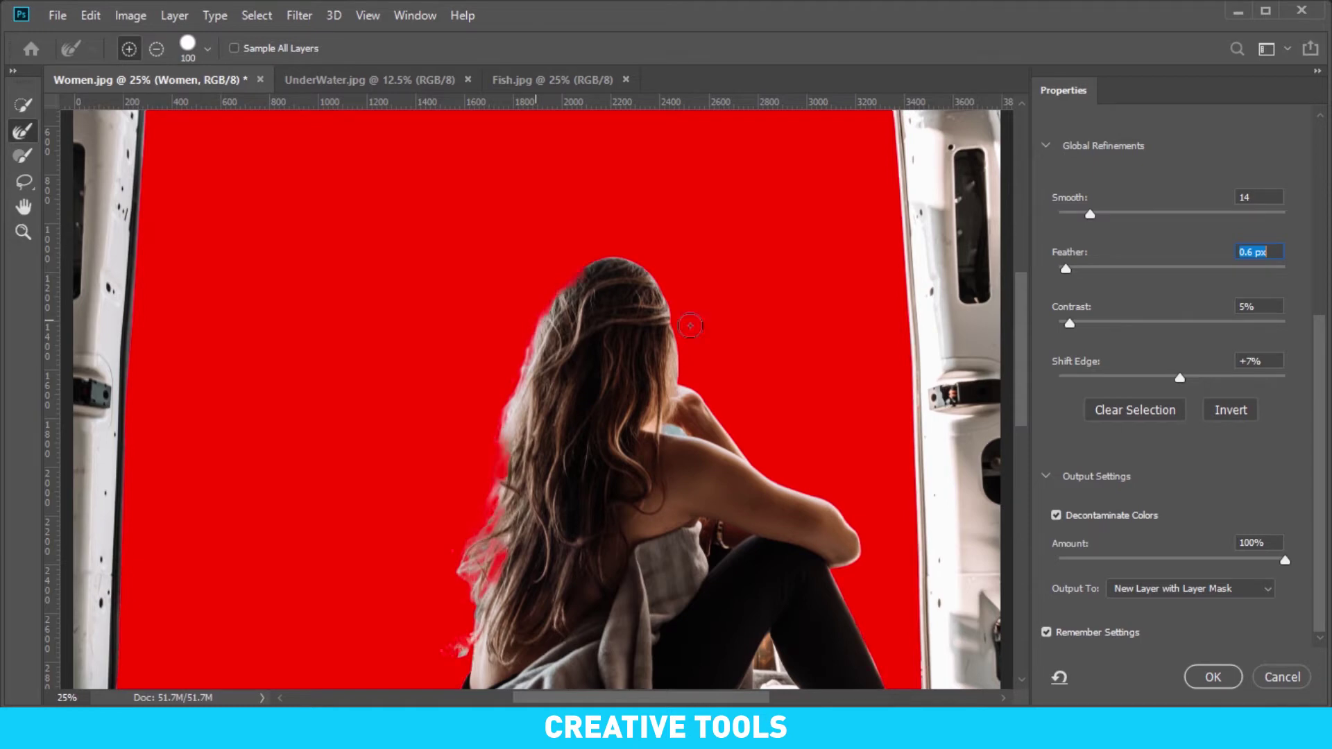
{"action": "left_click_drag", "start_coordinate": [597, 251], "coordinate": [678, 365]}
Output the refinement as a masked Women copy layer and fit the image on screen.
{"action": "left_click", "coordinate": [1221, 673]}
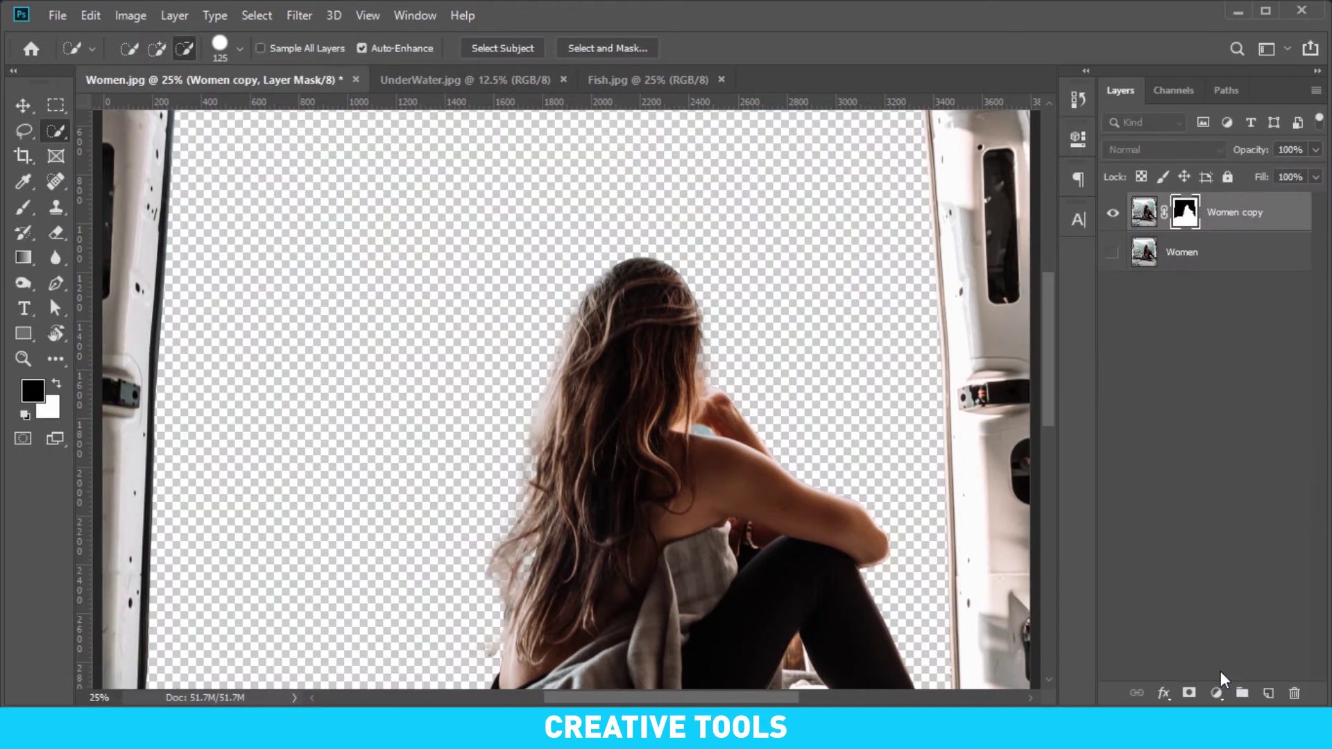
{"action": "key", "text": "ctrl+2"}
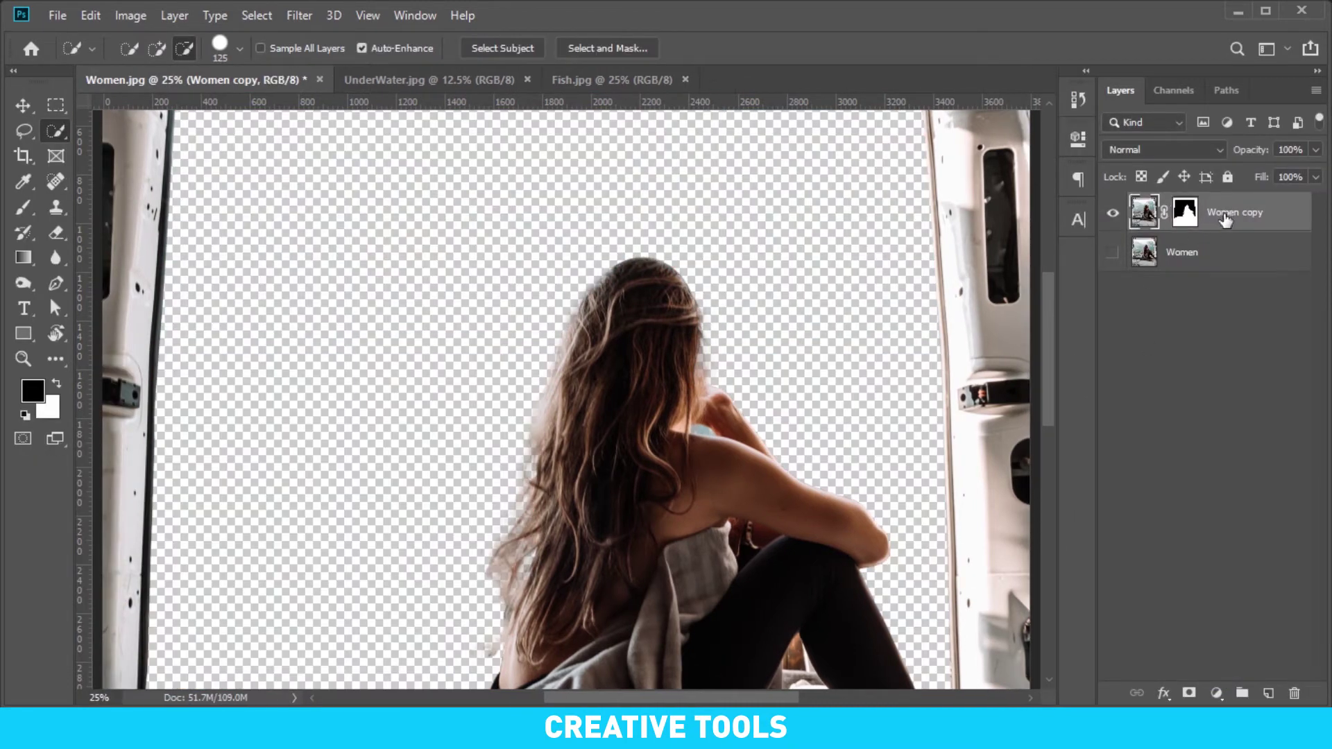
{"action": "key", "text": "ctrl+0"}
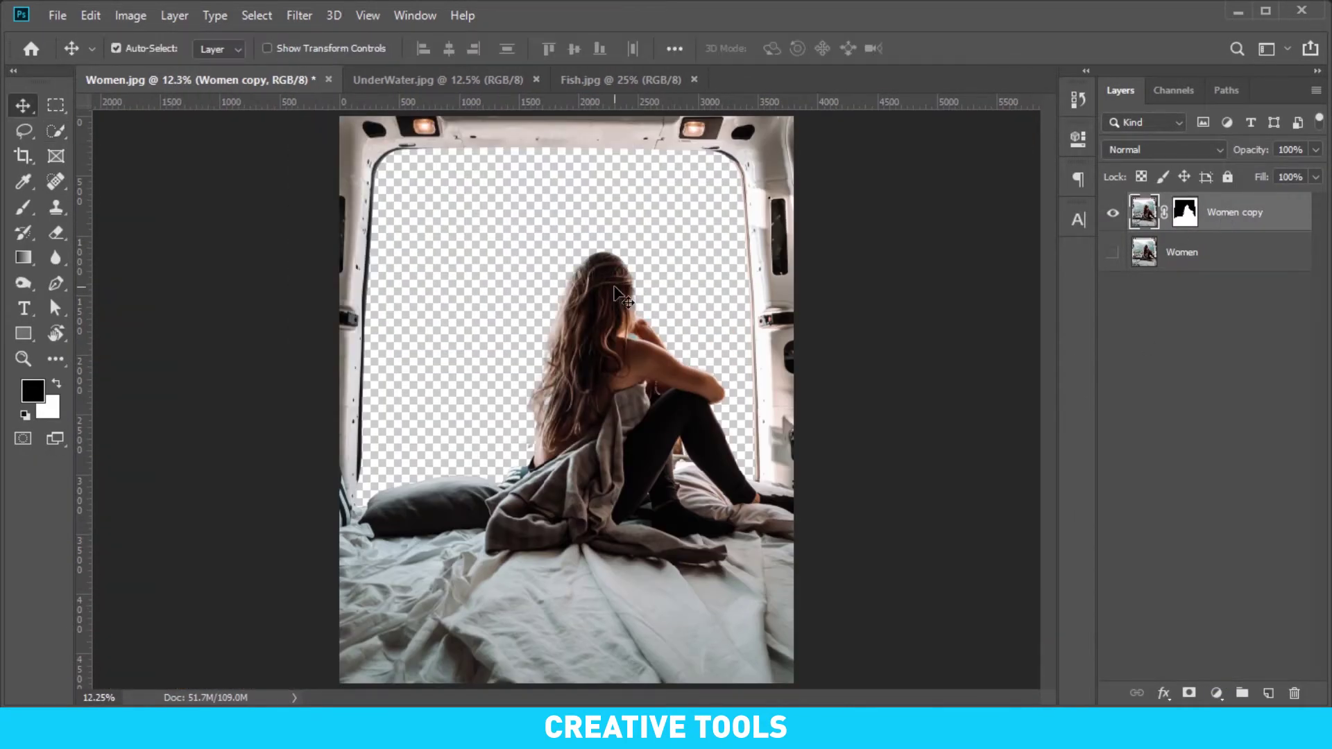
Rename the underwater photo's background 'Under Water' and place it in Women.jpg below Women copy.
{"action": "key", "text": "v"}
{"action": "left_click", "coordinate": [398, 82]}
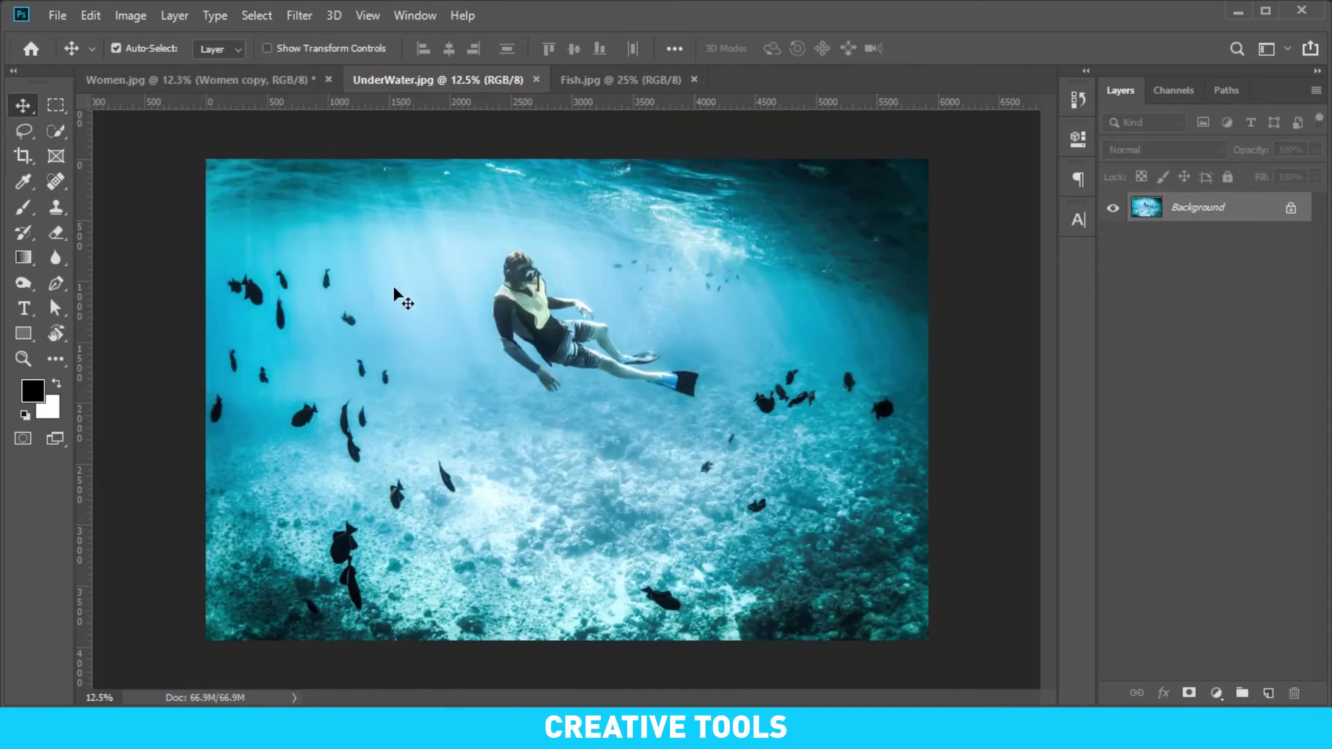
{"action": "double_click", "coordinate": [1198, 217]}
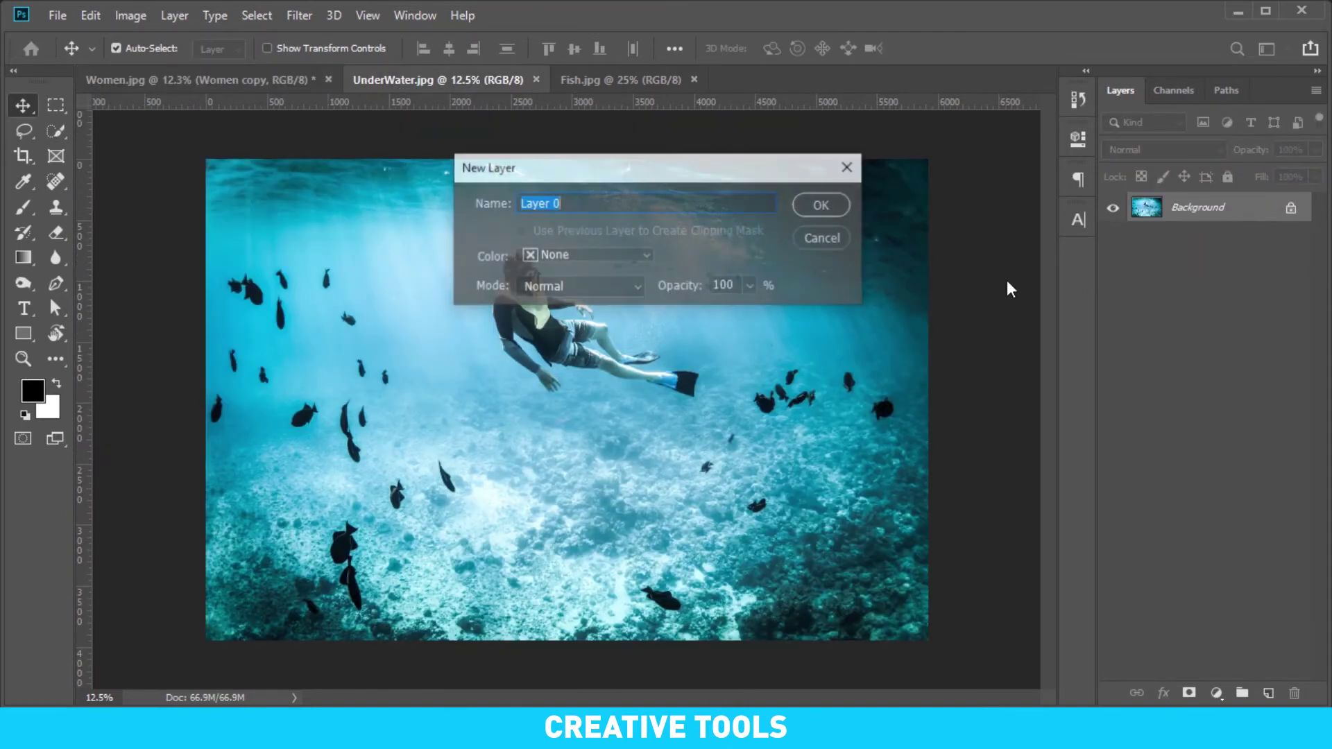
{"action": "type", "text": "Und"}
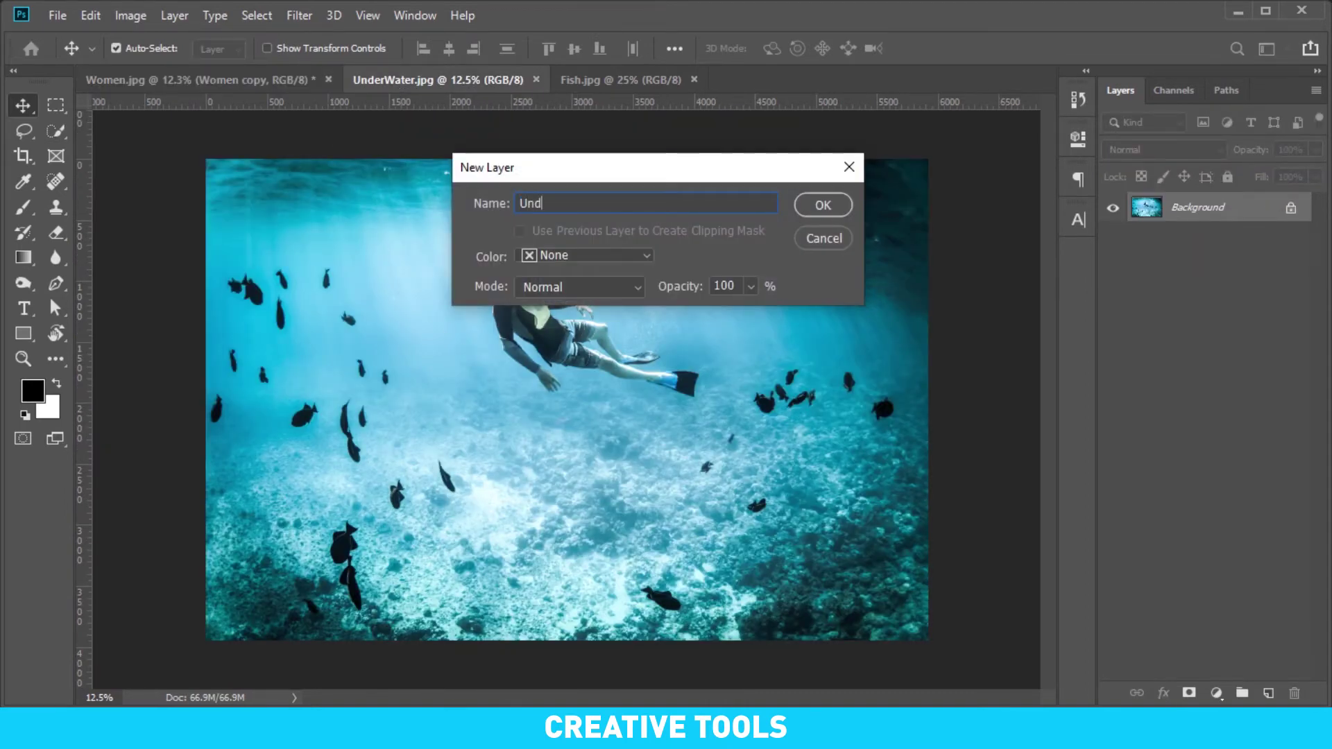
{"action": "type", "text": "er Wat"}
{"action": "type", "text": "er"}
{"action": "key", "text": "Return"}
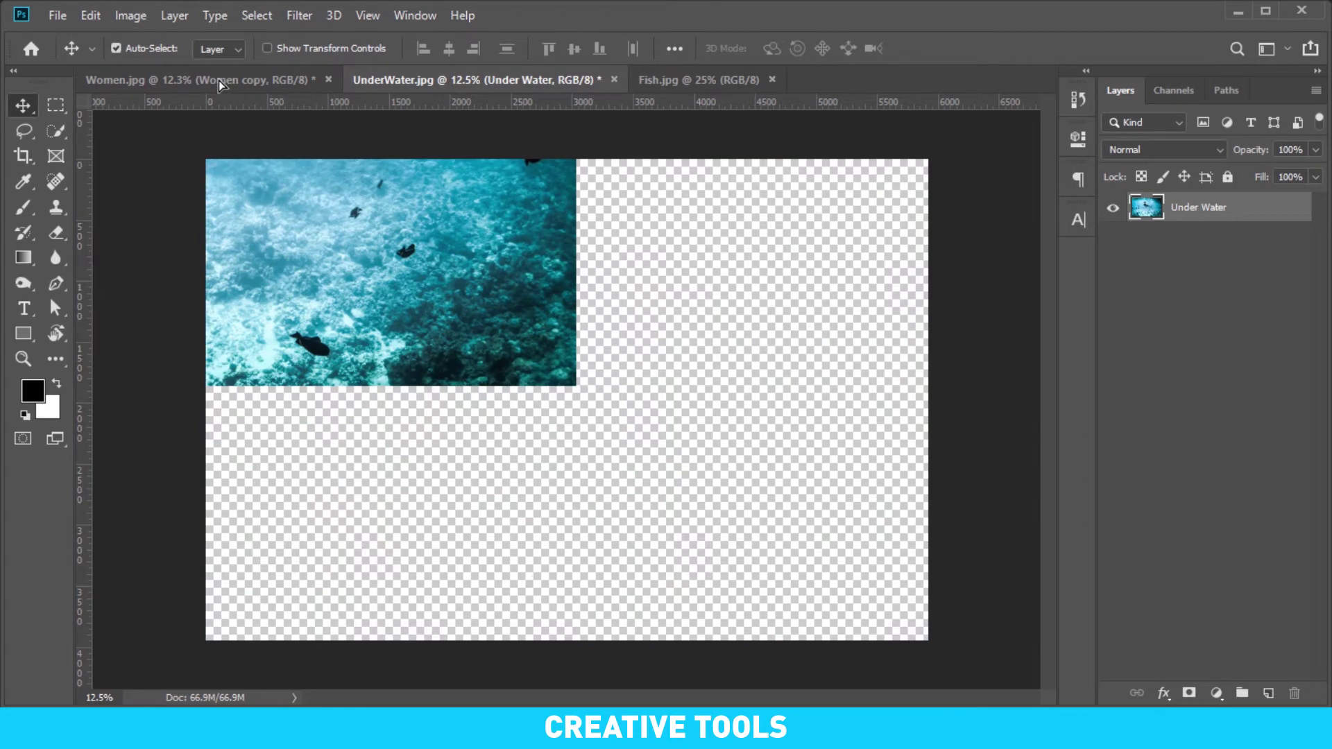
{"action": "left_click_drag", "start_coordinate": [222, 82], "coordinate": [555, 346]}
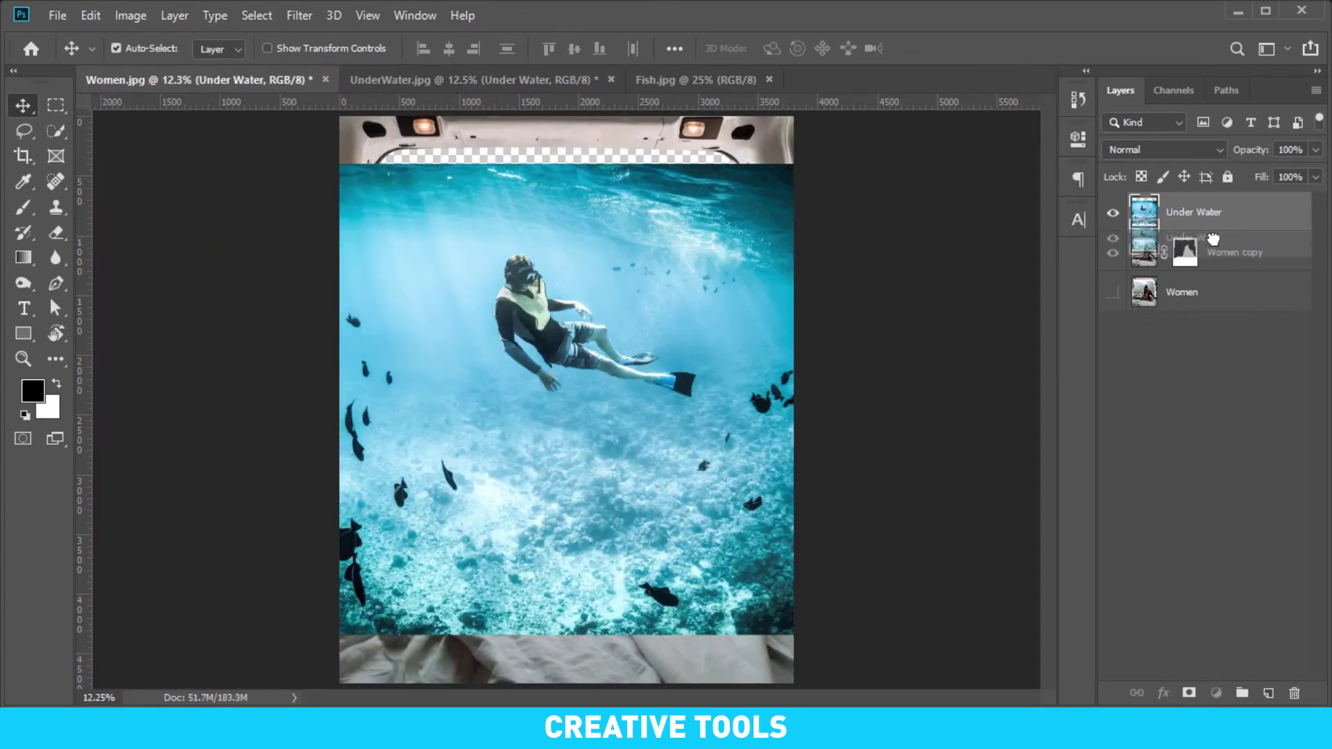
{"action": "left_click_drag", "start_coordinate": [1219, 220], "coordinate": [1216, 254]}
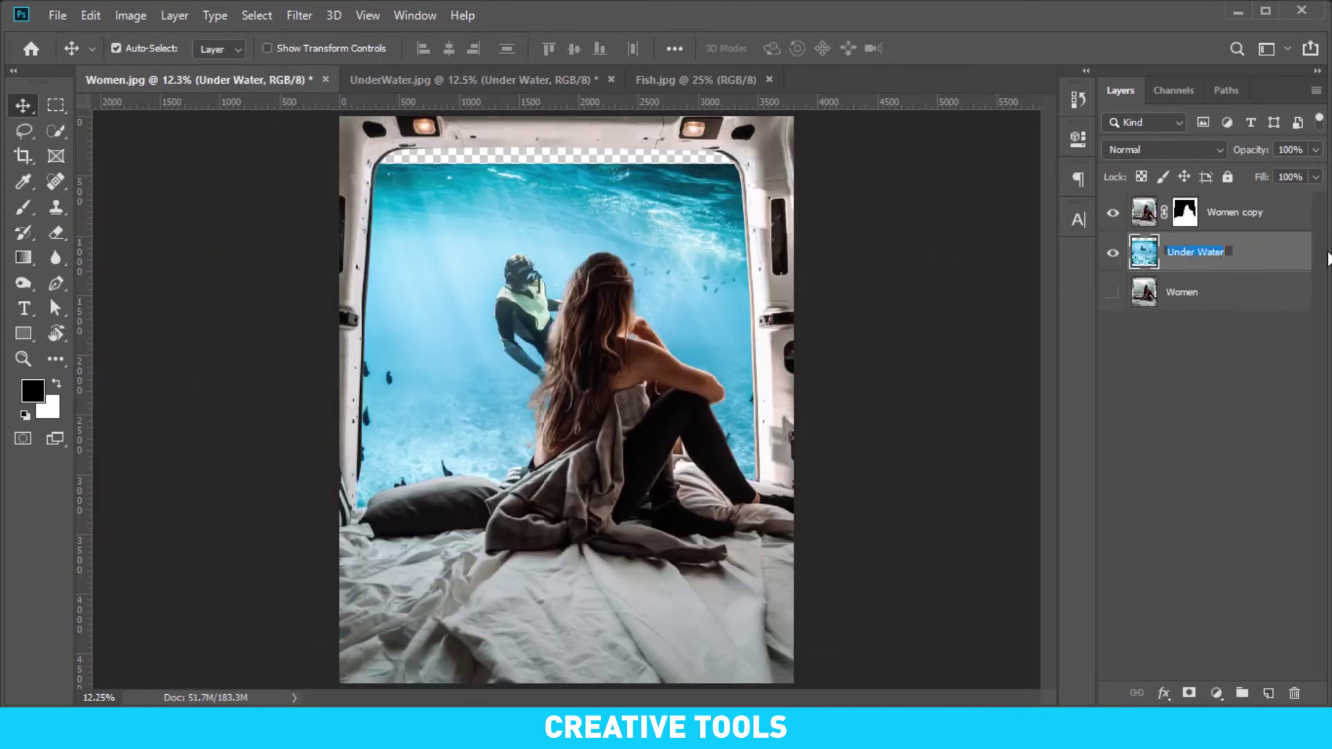
Convert the Under Water layer into a smart object.
{"action": "right_click", "coordinate": [1289, 262]}
{"action": "left_click", "coordinate": [1100, 270]}
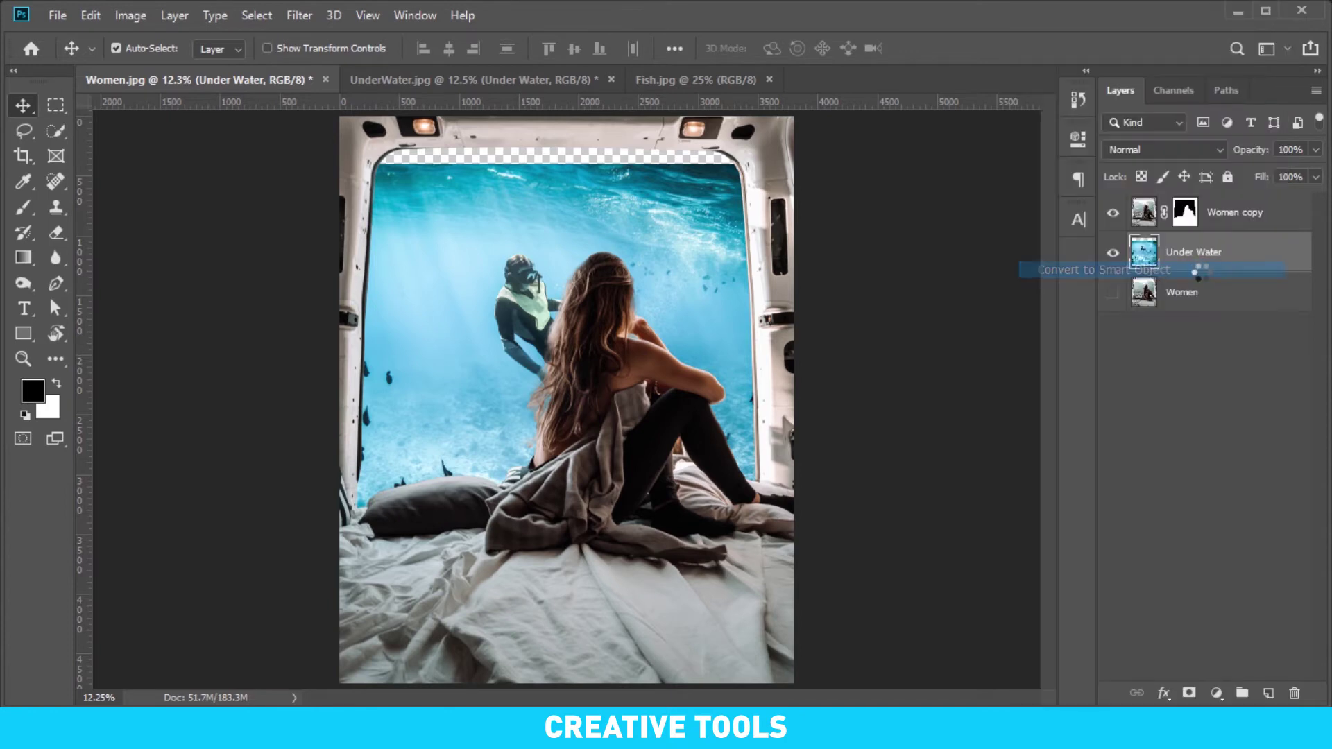
{"action": "scroll", "coordinate": [459, 362], "scroll_direction": "down", "scroll_amount": 1}
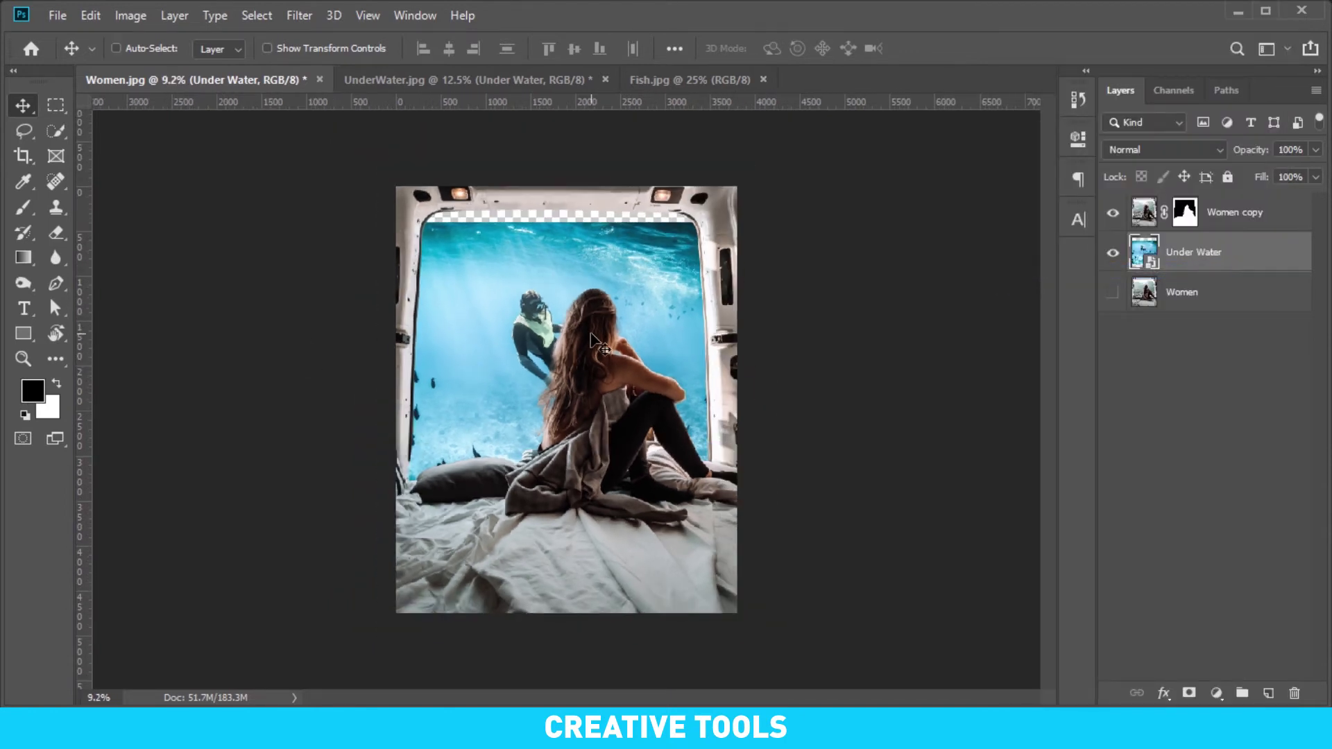
Scale the underwater scene to about 85% and position the diver within the van window.
{"action": "key", "text": "ctrl+t"}
{"action": "left_click_drag", "start_coordinate": [598, 381], "coordinate": [598, 355]}
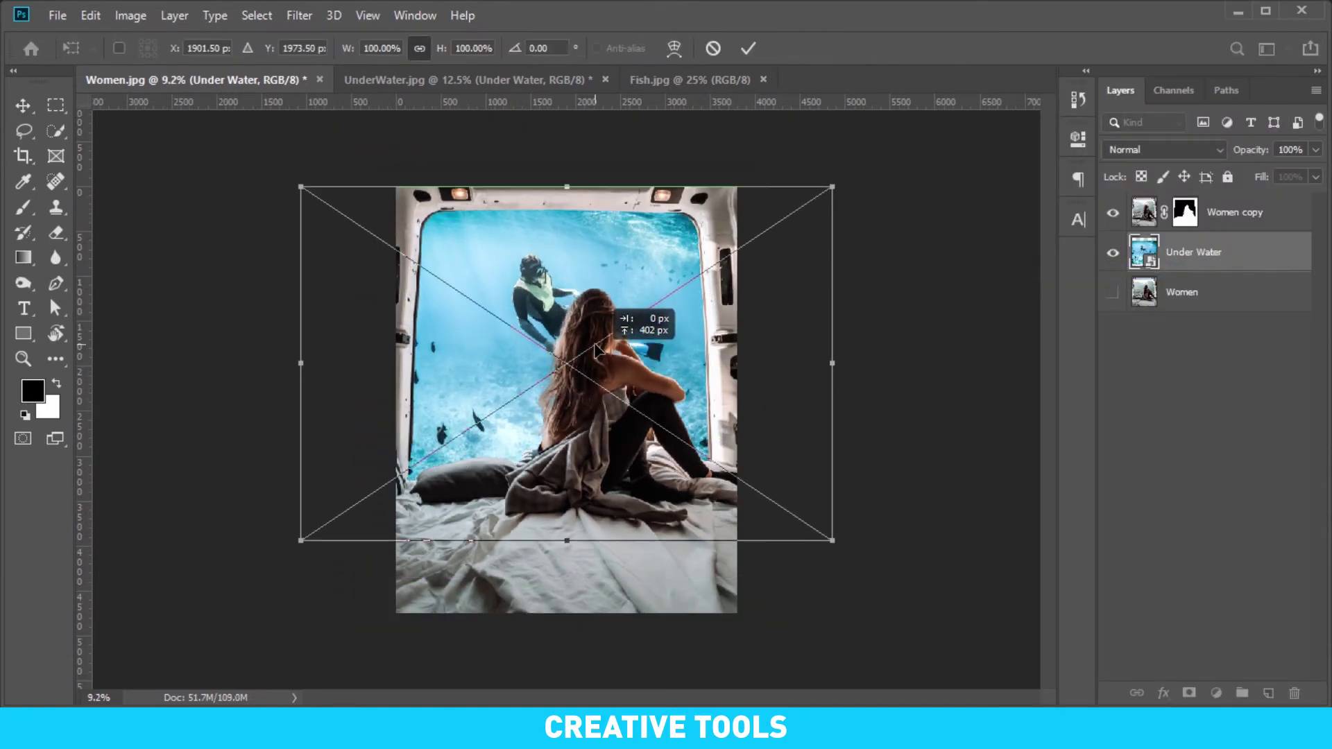
{"action": "left_click_drag", "start_coordinate": [835, 541], "coordinate": [743, 482]}
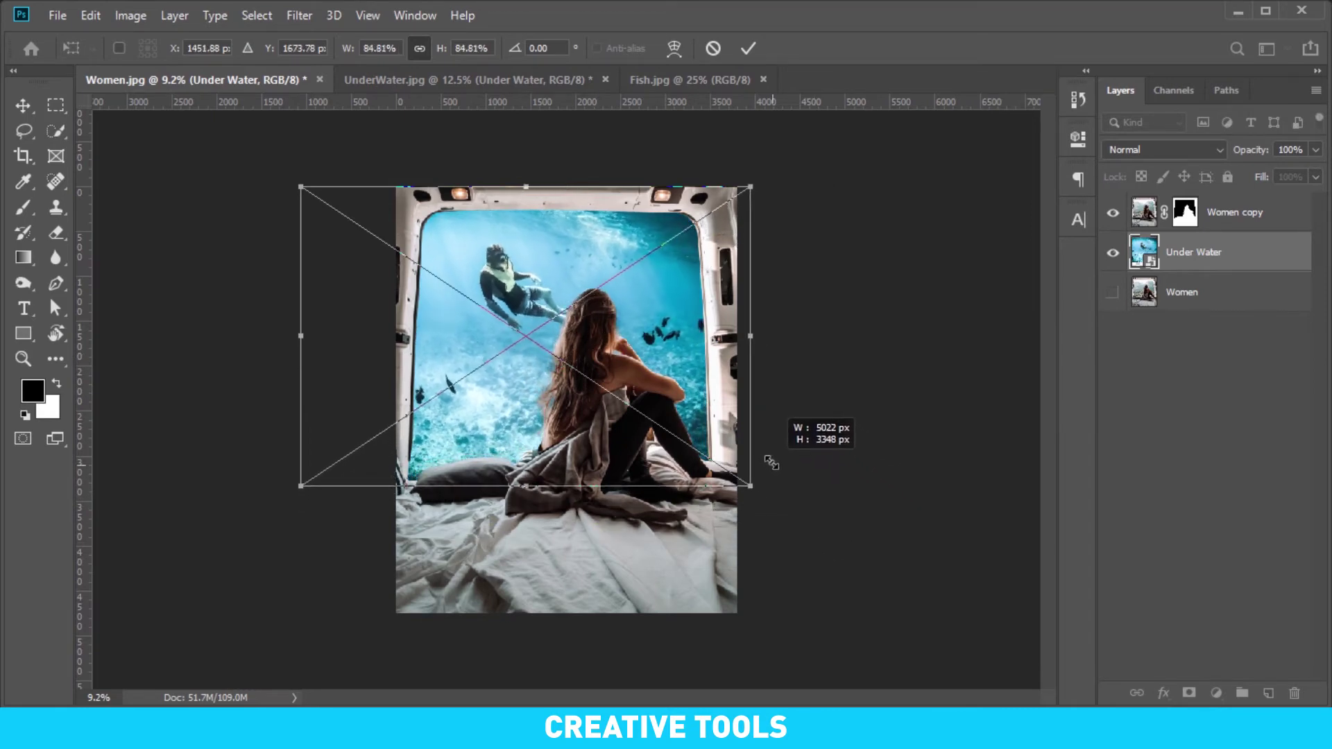
{"action": "left_click_drag", "start_coordinate": [632, 386], "coordinate": [615, 386]}
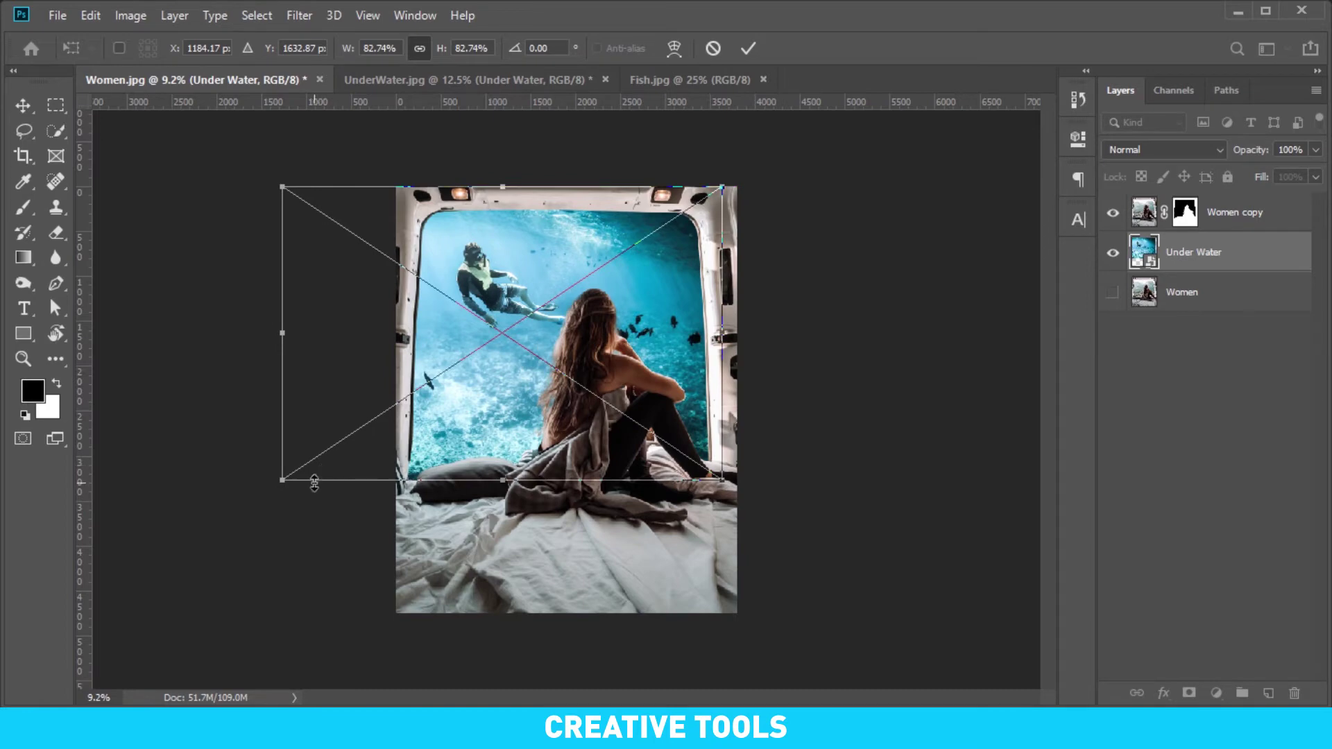
{"action": "left_click_drag", "start_coordinate": [281, 480], "coordinate": [265, 489]}
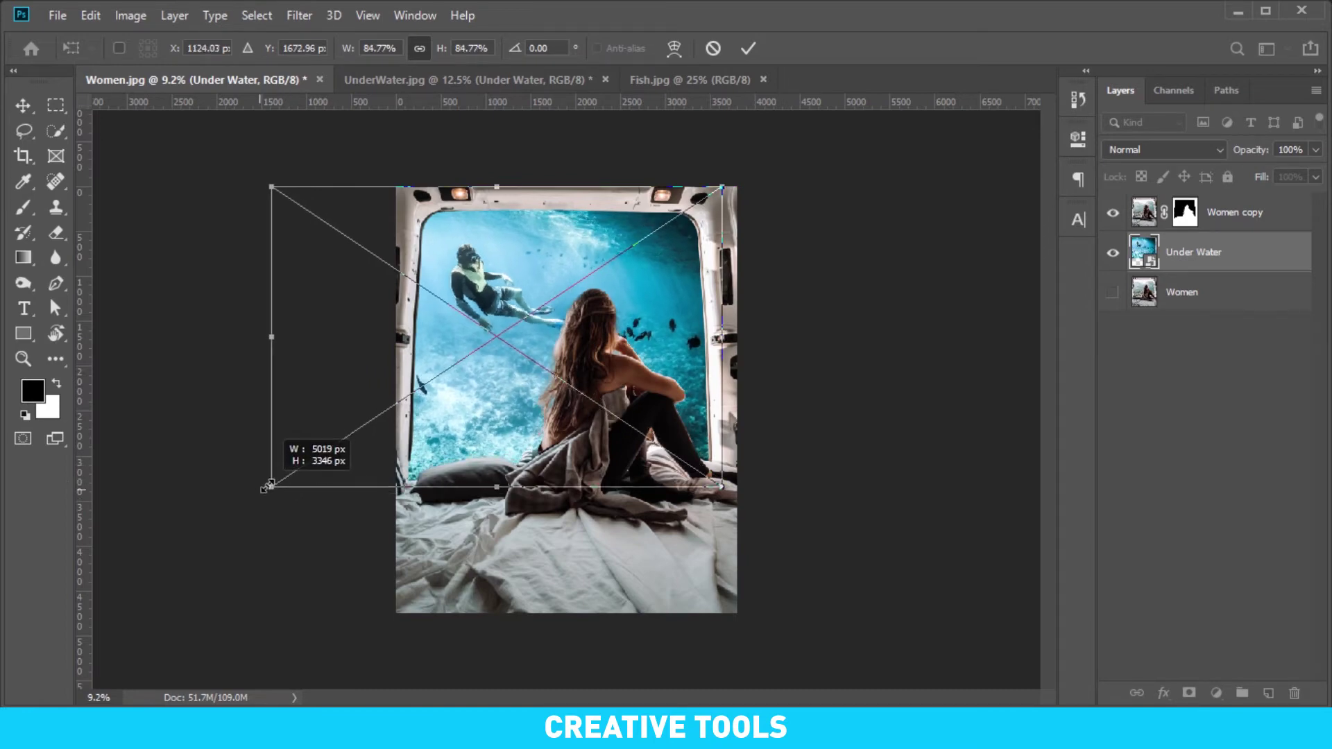
{"action": "left_click_drag", "start_coordinate": [566, 385], "coordinate": [568, 385]}
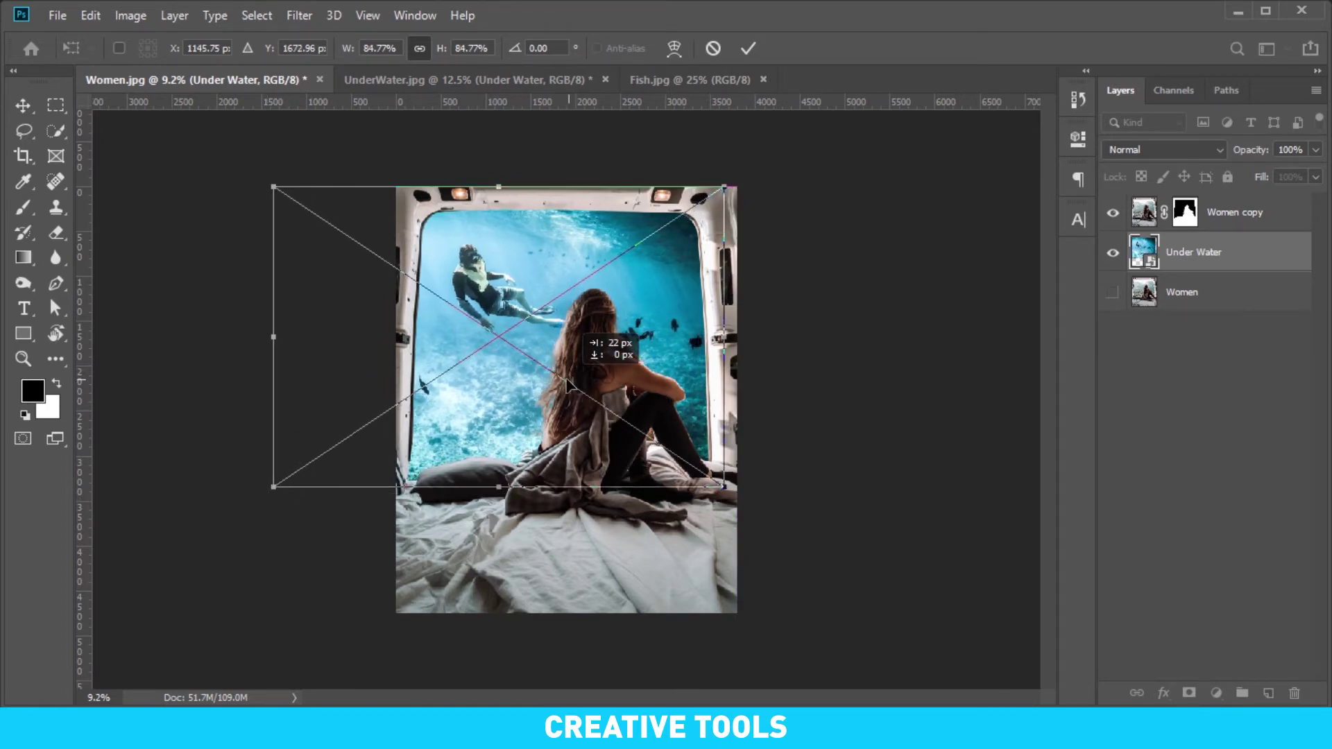
{"action": "key", "text": "Return"}
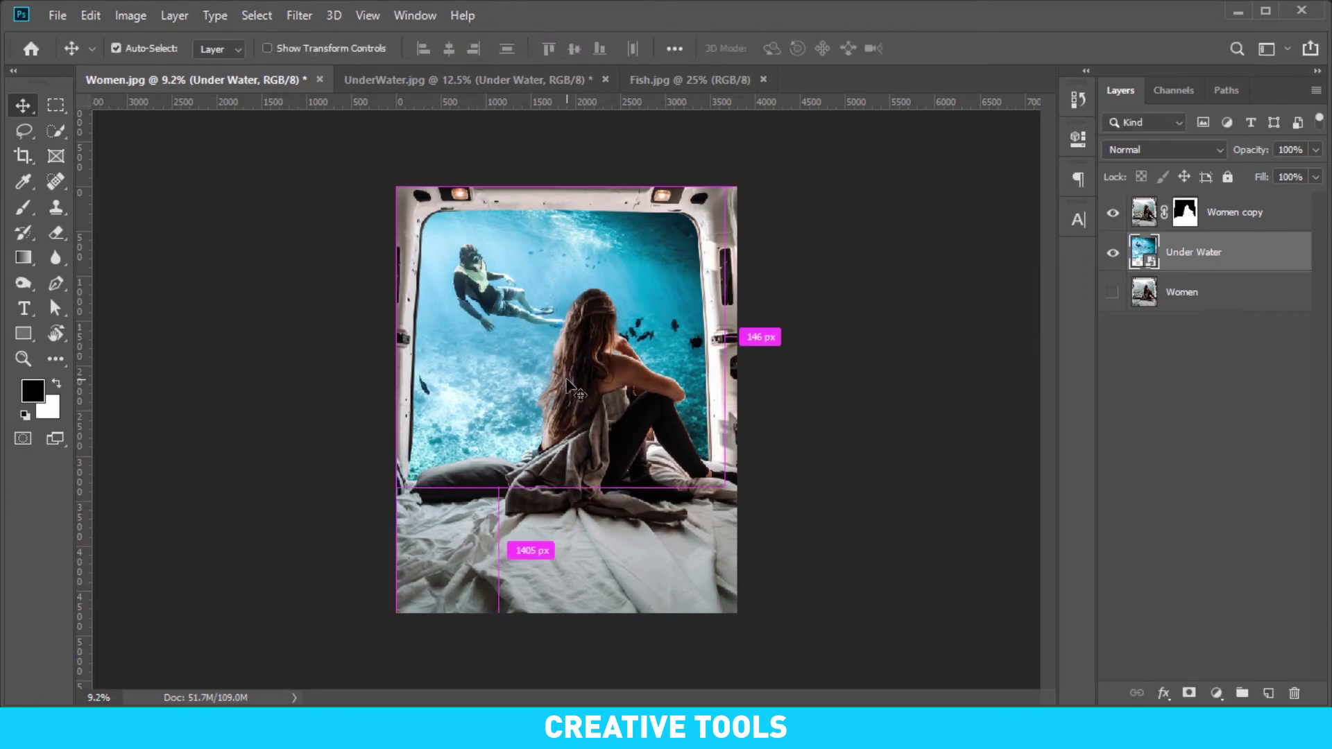
{"action": "key", "text": "ctrl+plus"}
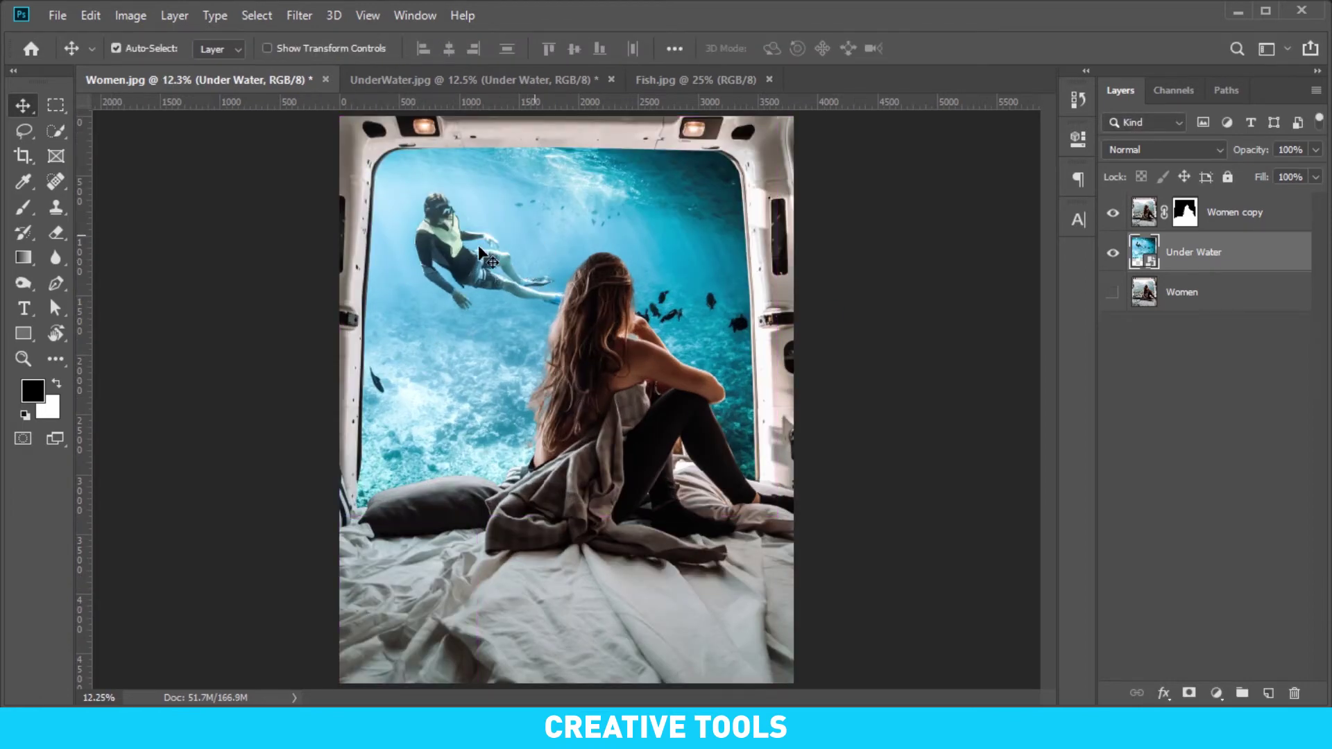
Convert the Women copy layer into a smart object.
{"action": "scroll", "coordinate": [699, 296], "scroll_direction": "down", "scroll_amount": 1}
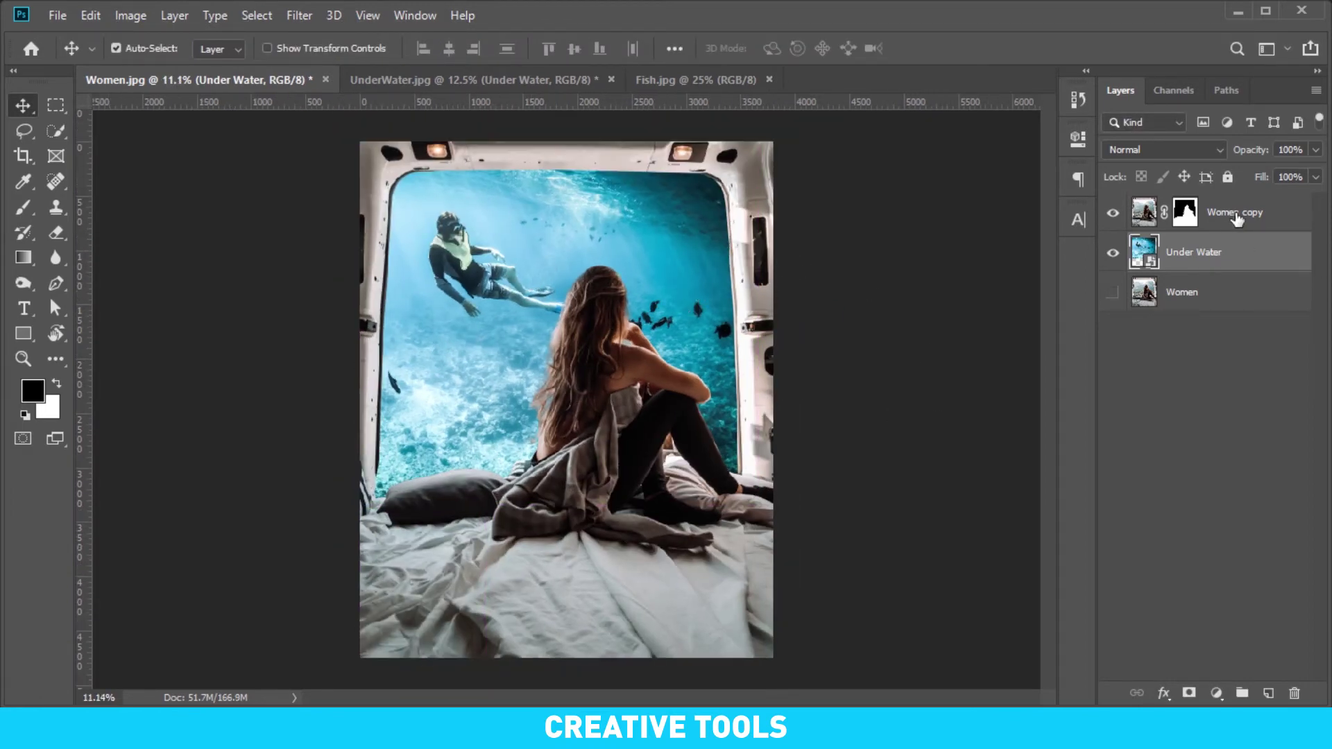
{"action": "left_click", "coordinate": [1242, 215]}
{"action": "right_click", "coordinate": [1252, 221]}
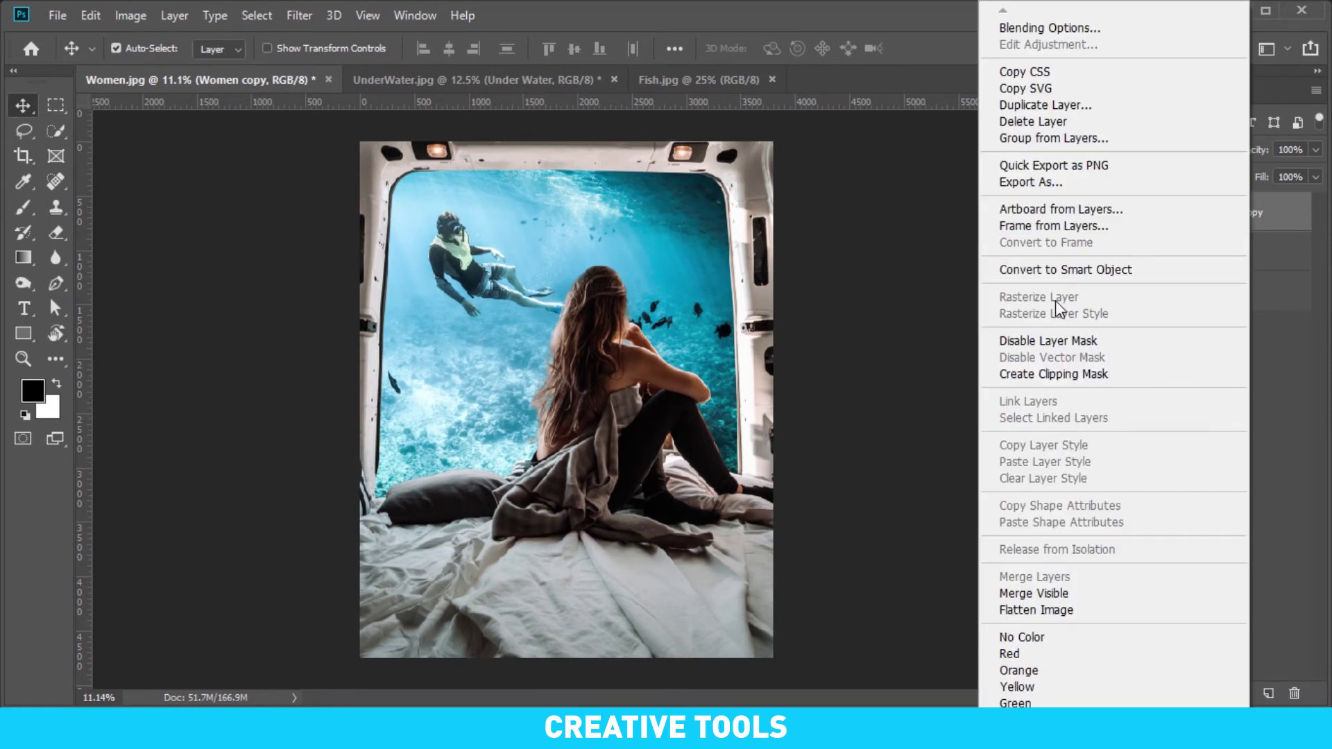
{"action": "left_click", "coordinate": [1062, 271]}
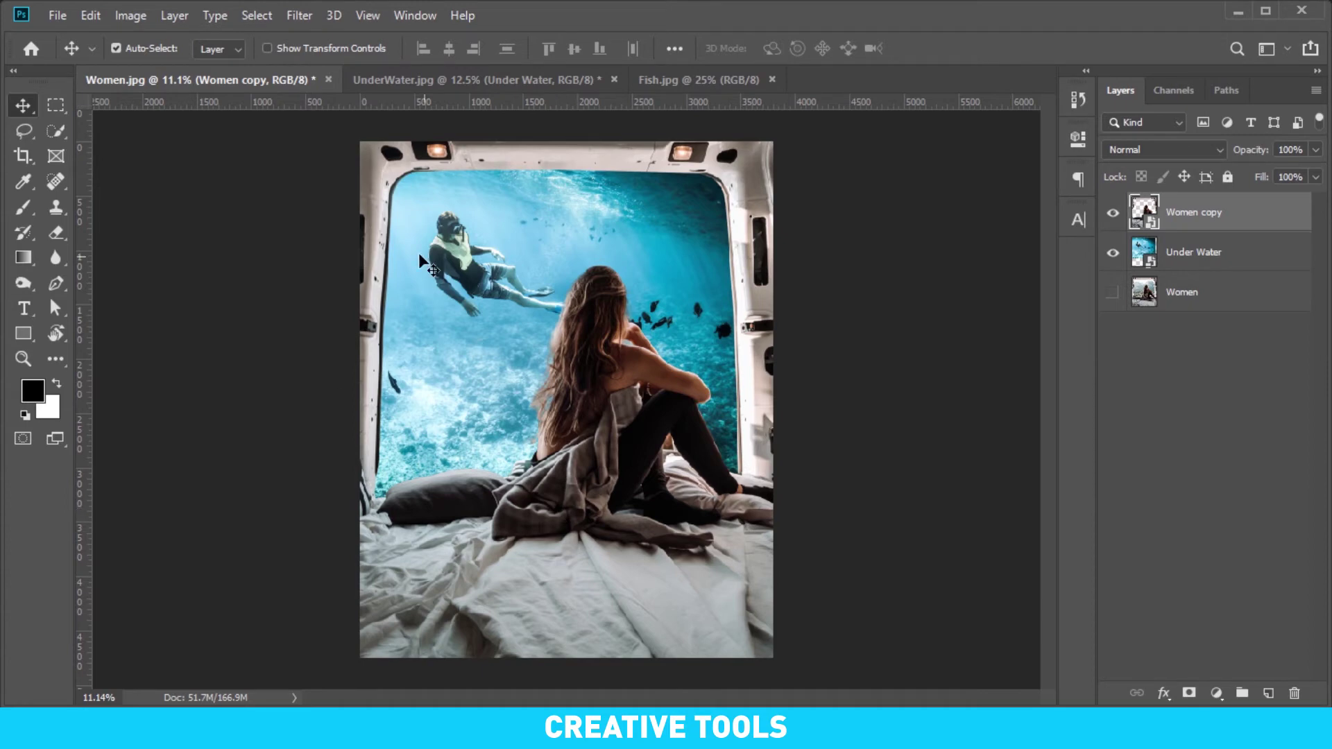
Add a new empty layer above Women copy and begin renaming it.
{"action": "left_click", "coordinate": [444, 247]}
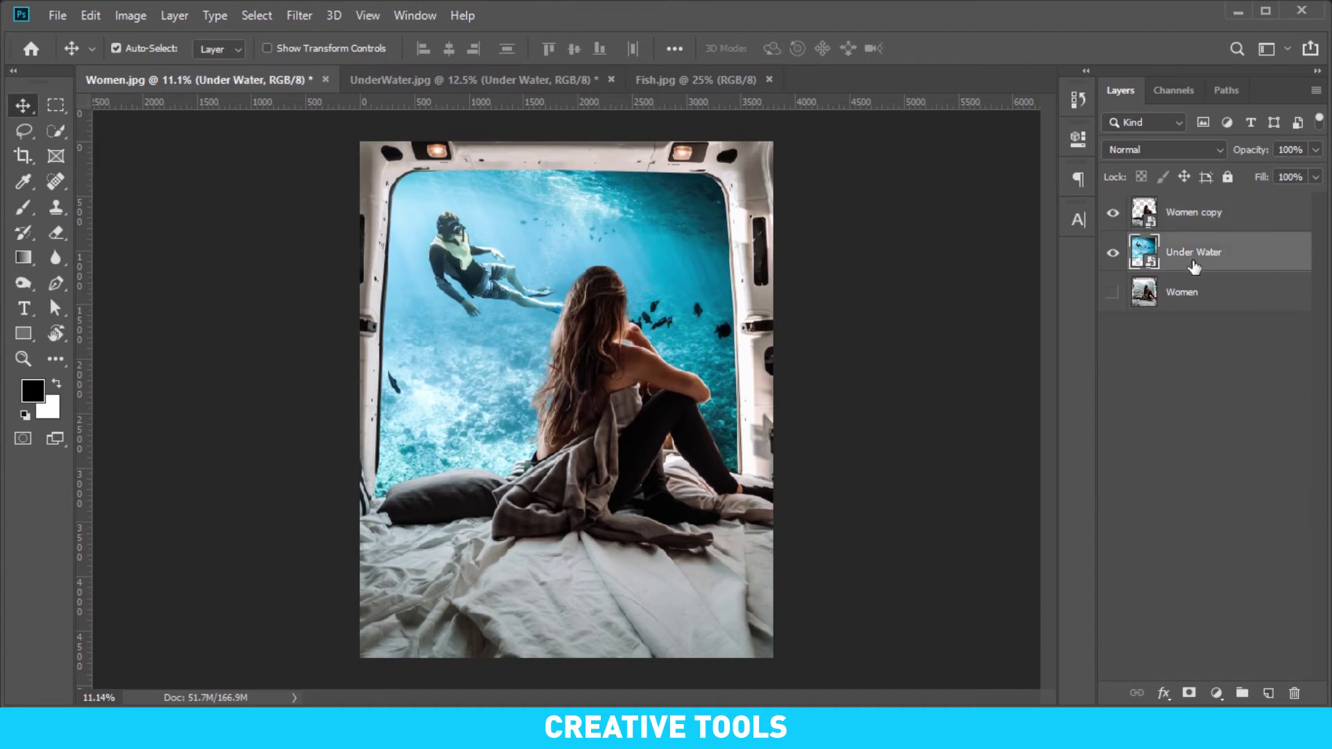
{"action": "left_click", "coordinate": [1204, 226]}
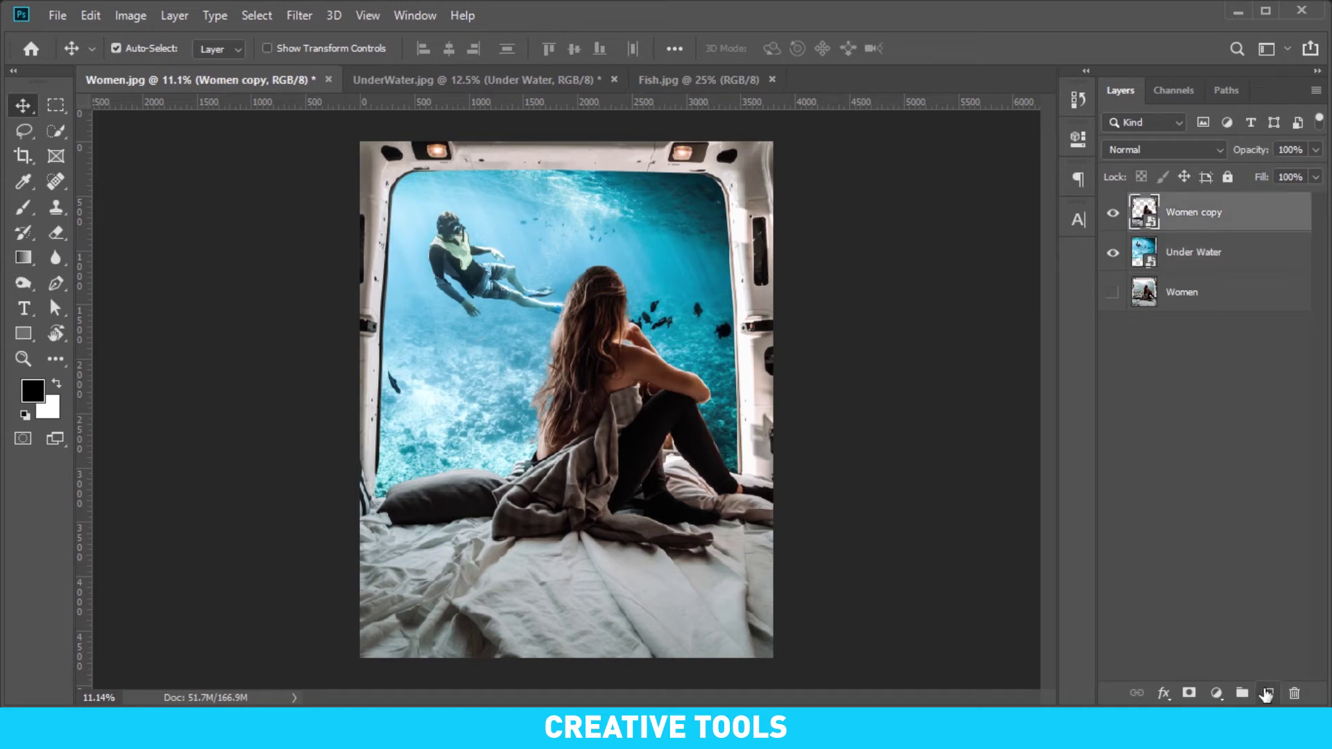
{"action": "left_click", "coordinate": [1269, 693]}
{"action": "double_click", "coordinate": [1194, 219]}
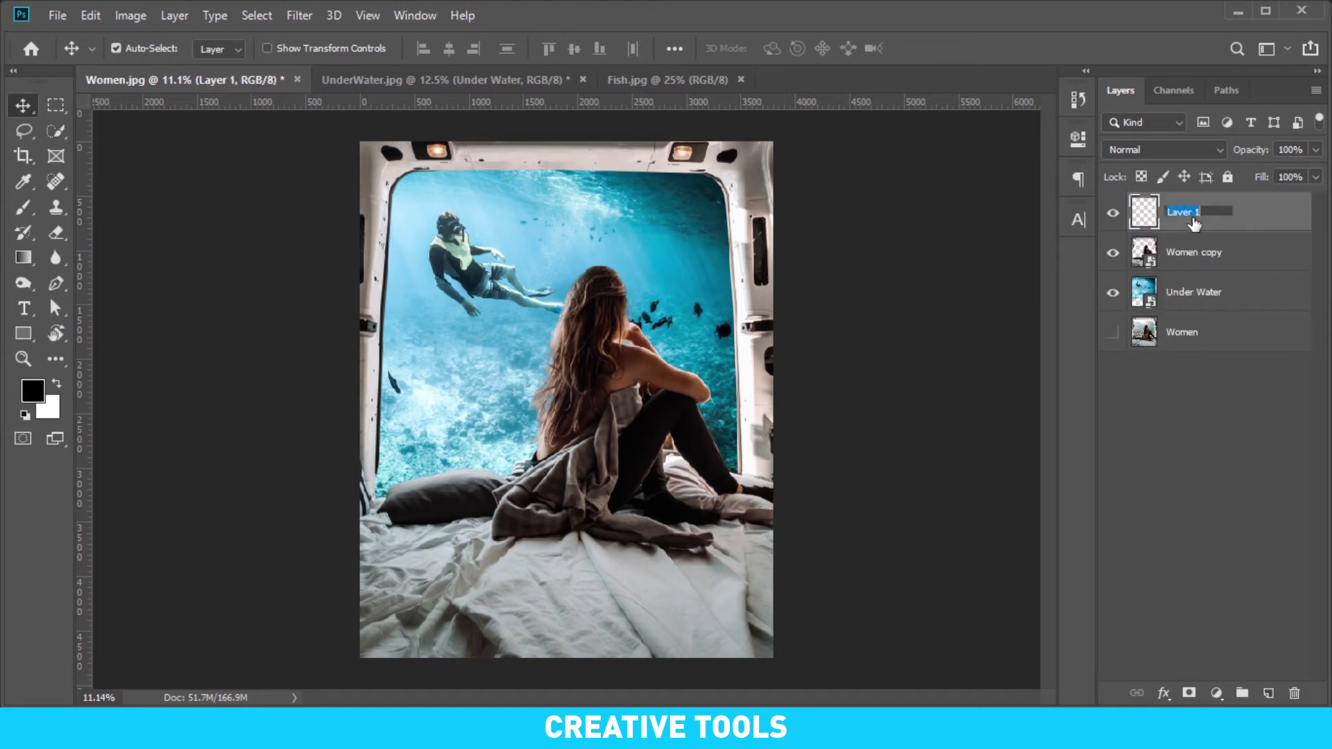
Name the new layer 'Light' and make it a clipping mask on Women copy.
{"action": "type", "text": "Light"}
{"action": "key", "text": "Return"}
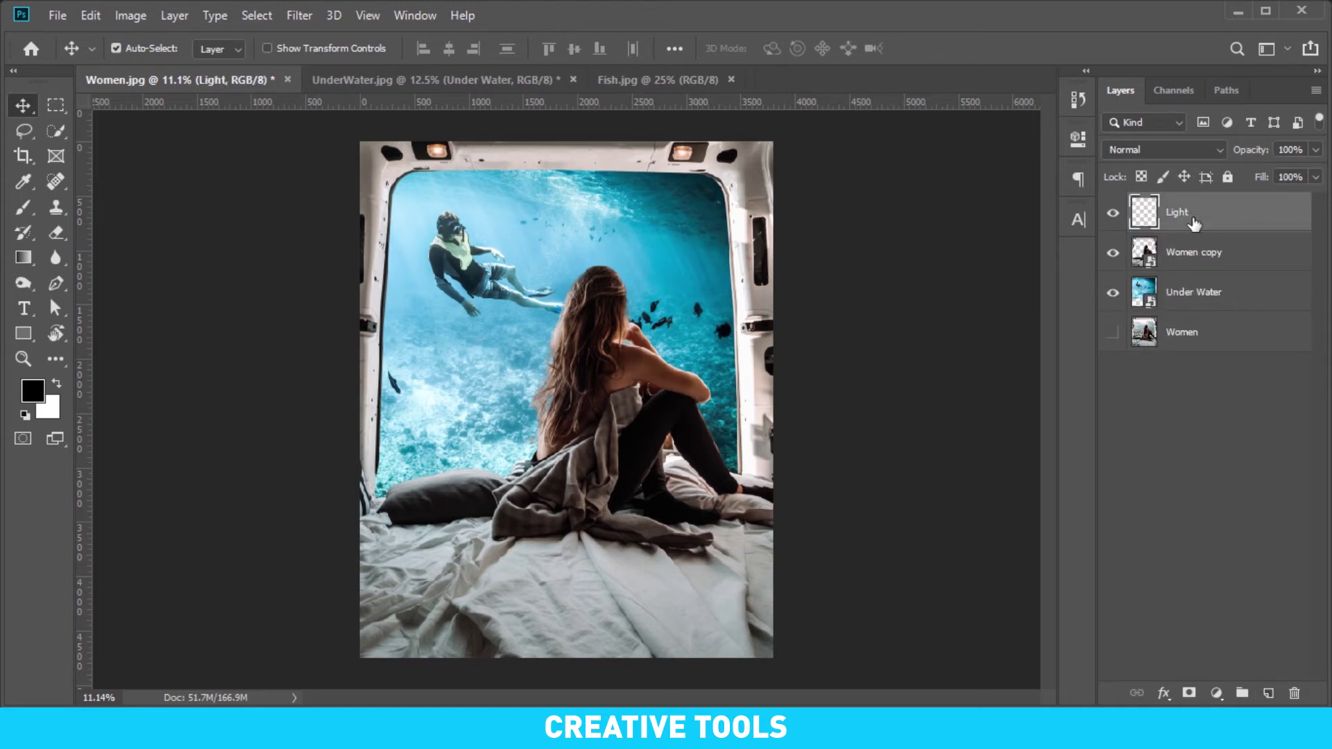
{"action": "right_click", "coordinate": [1205, 217]}
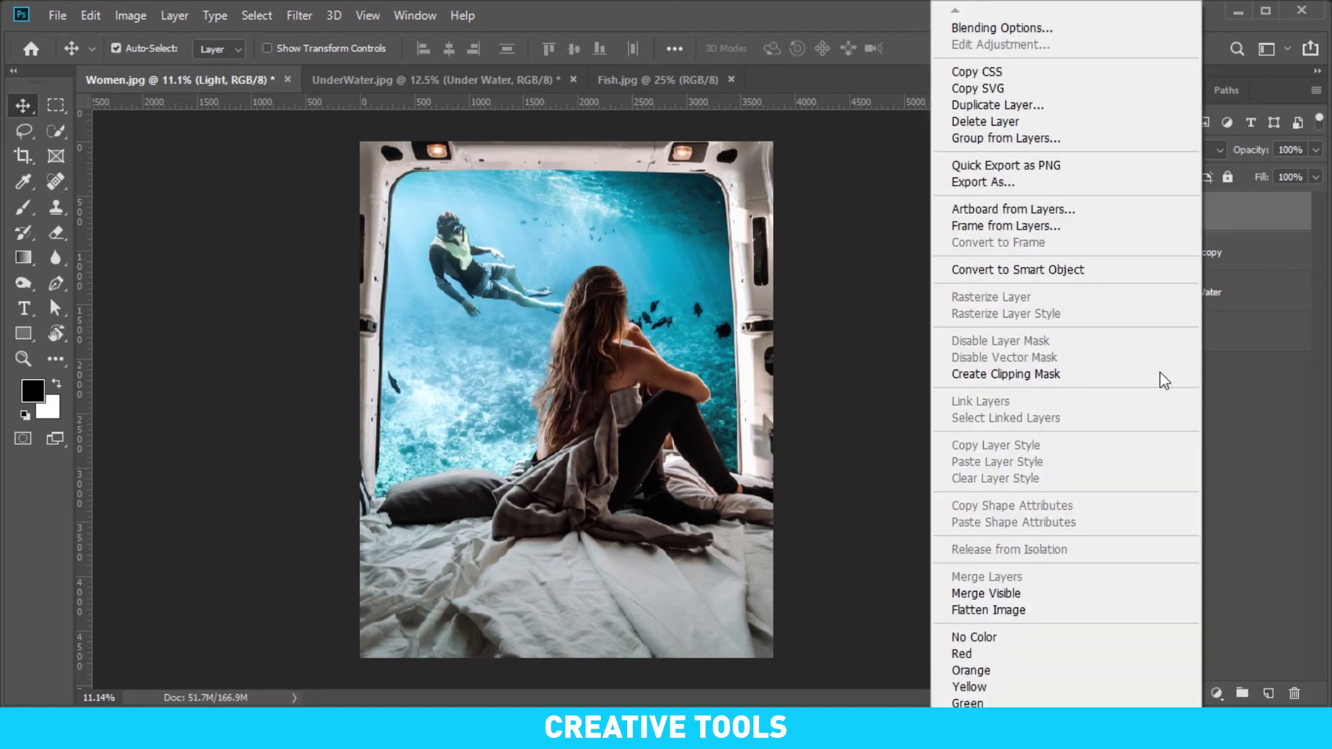
{"action": "left_click", "coordinate": [1038, 383]}
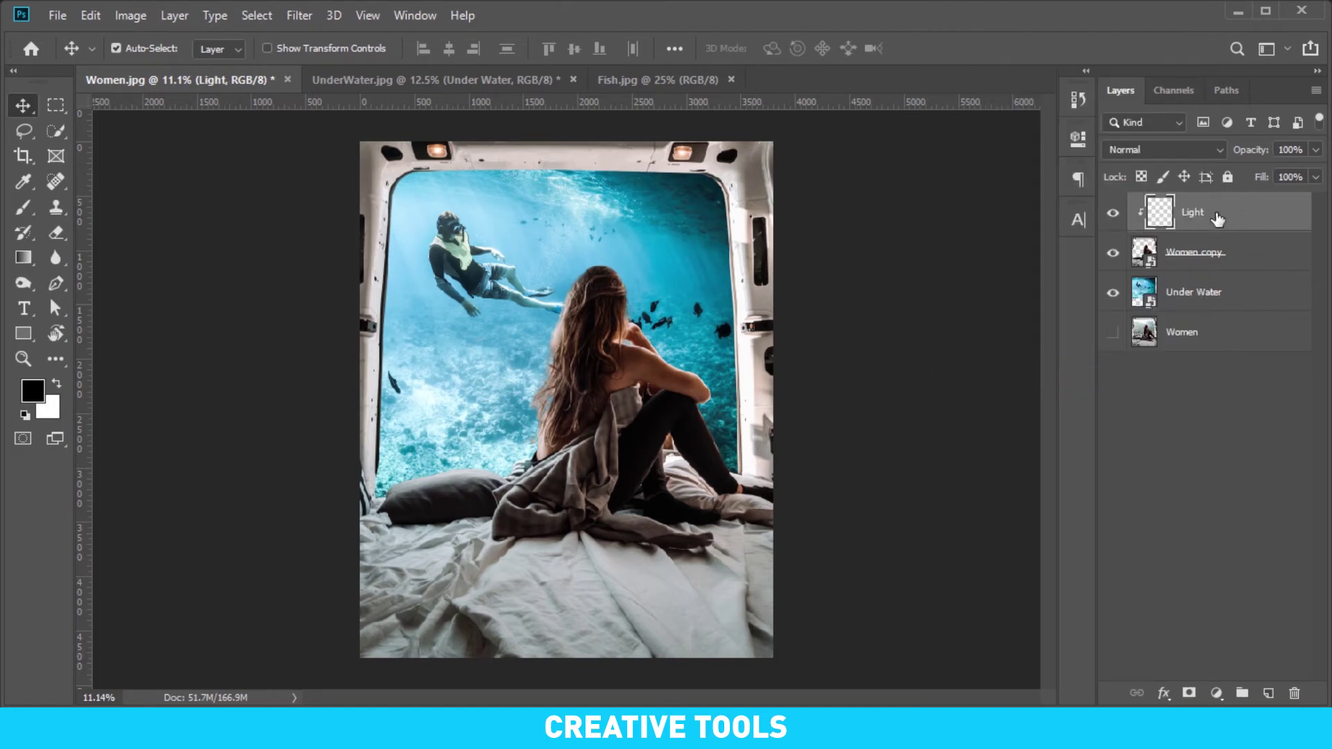
{"action": "key", "text": "b"}
{"action": "key", "text": "i"}
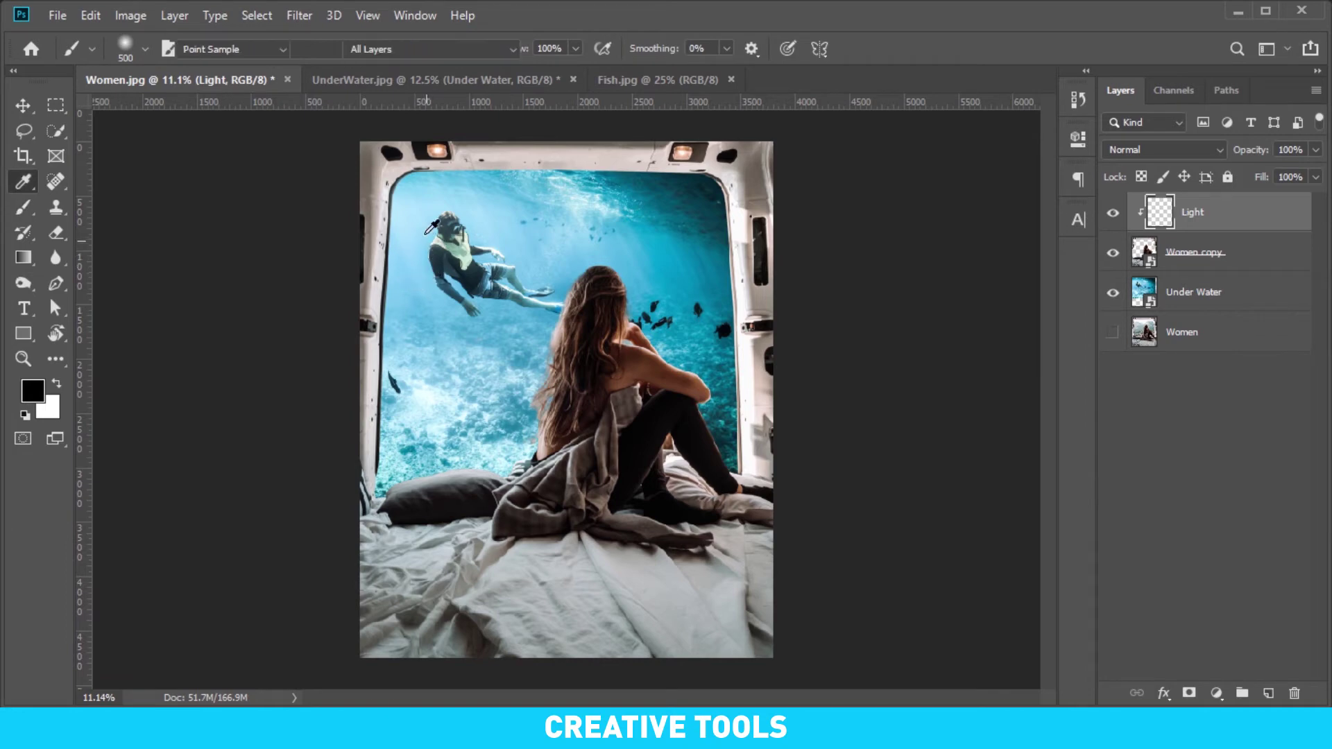
Sample a teal from the water and set a slightly darker version as the foreground colour.
{"action": "left_click", "coordinate": [574, 186]}
{"action": "left_click", "coordinate": [32, 391]}
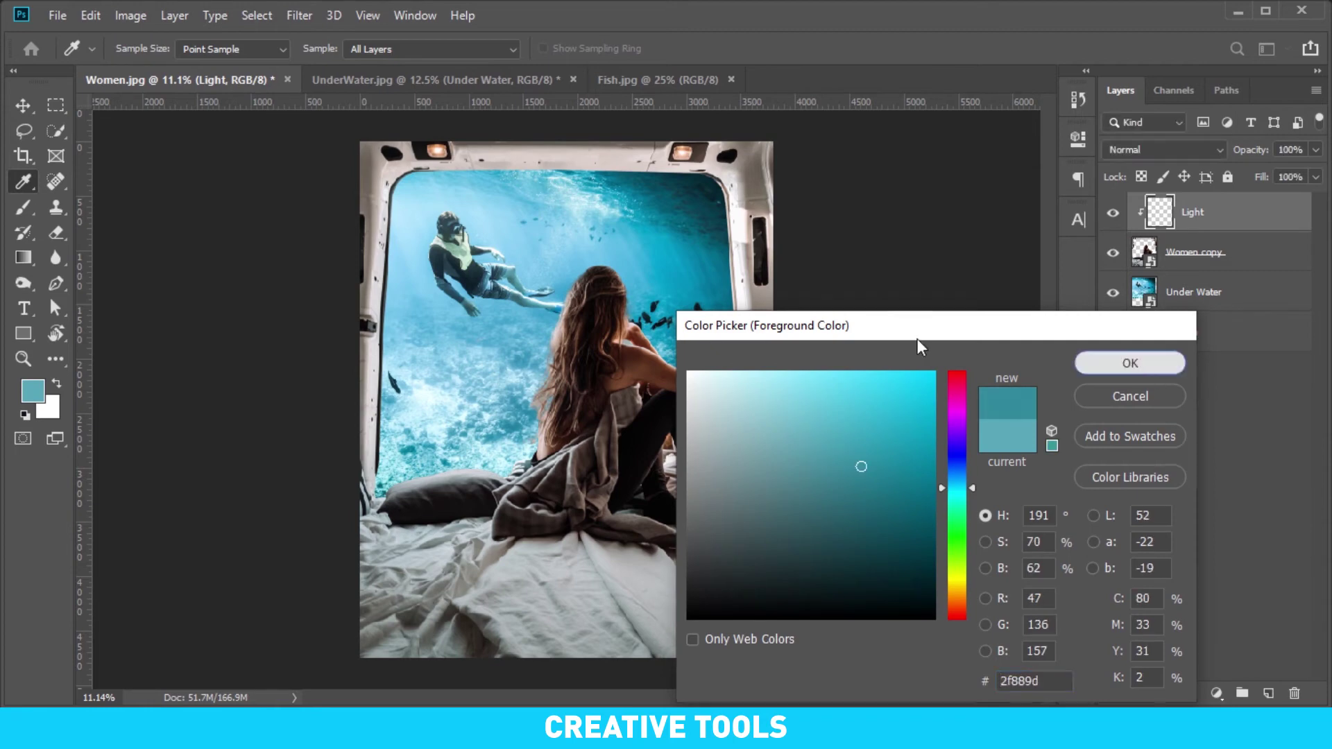
{"action": "left_click", "coordinate": [1130, 363]}
Paint soft teal light over the scene with 50% opacity and 68% flow, undoing the last stroke.
{"action": "key", "text": "b"}
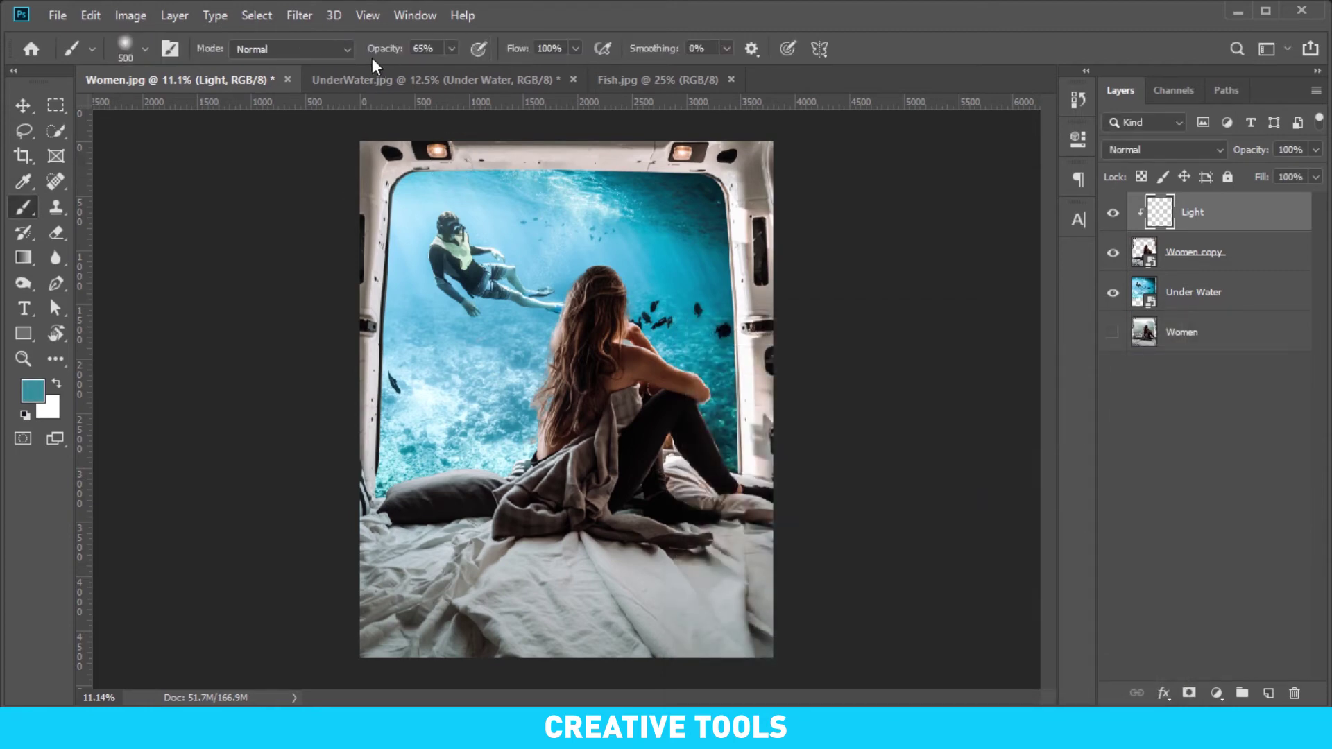
{"action": "left_click_drag", "start_coordinate": [399, 54], "coordinate": [380, 54]}
{"action": "left_click_drag", "start_coordinate": [517, 50], "coordinate": [477, 52]}
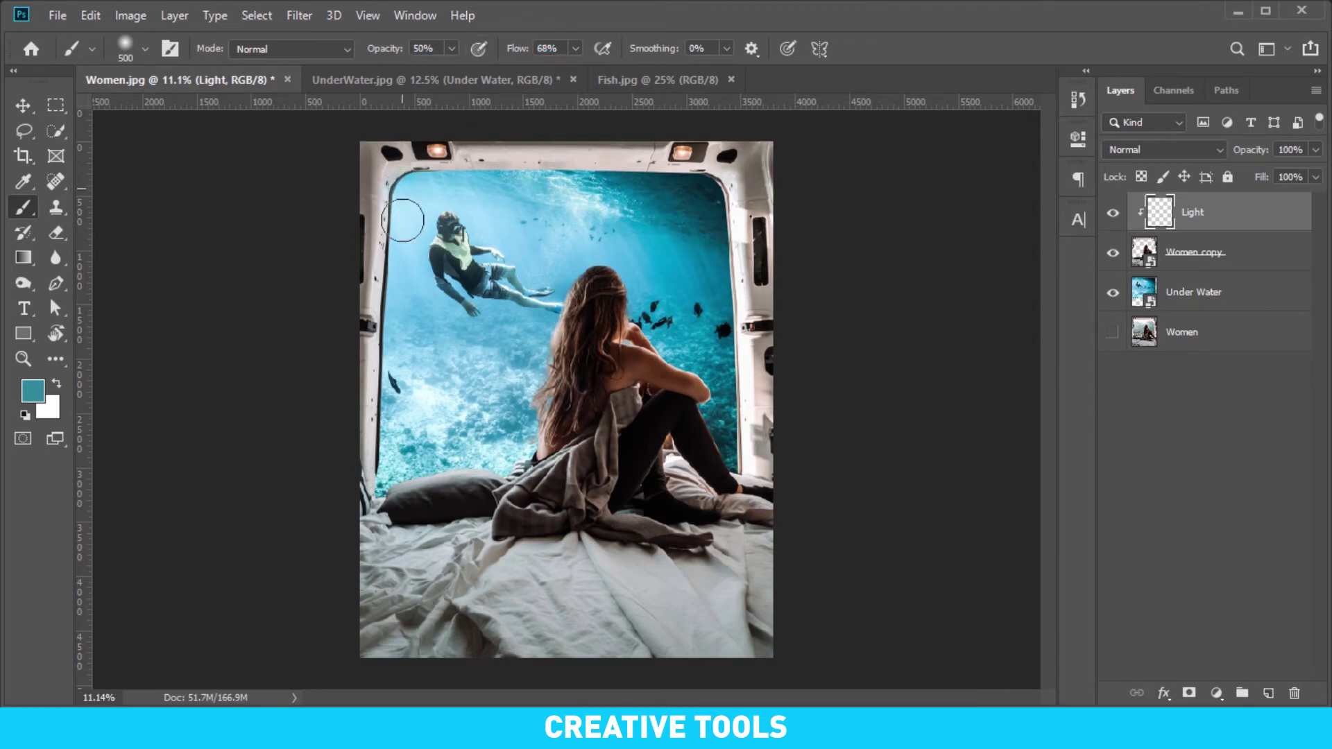
{"action": "left_click_drag", "start_coordinate": [407, 225], "coordinate": [381, 441]}
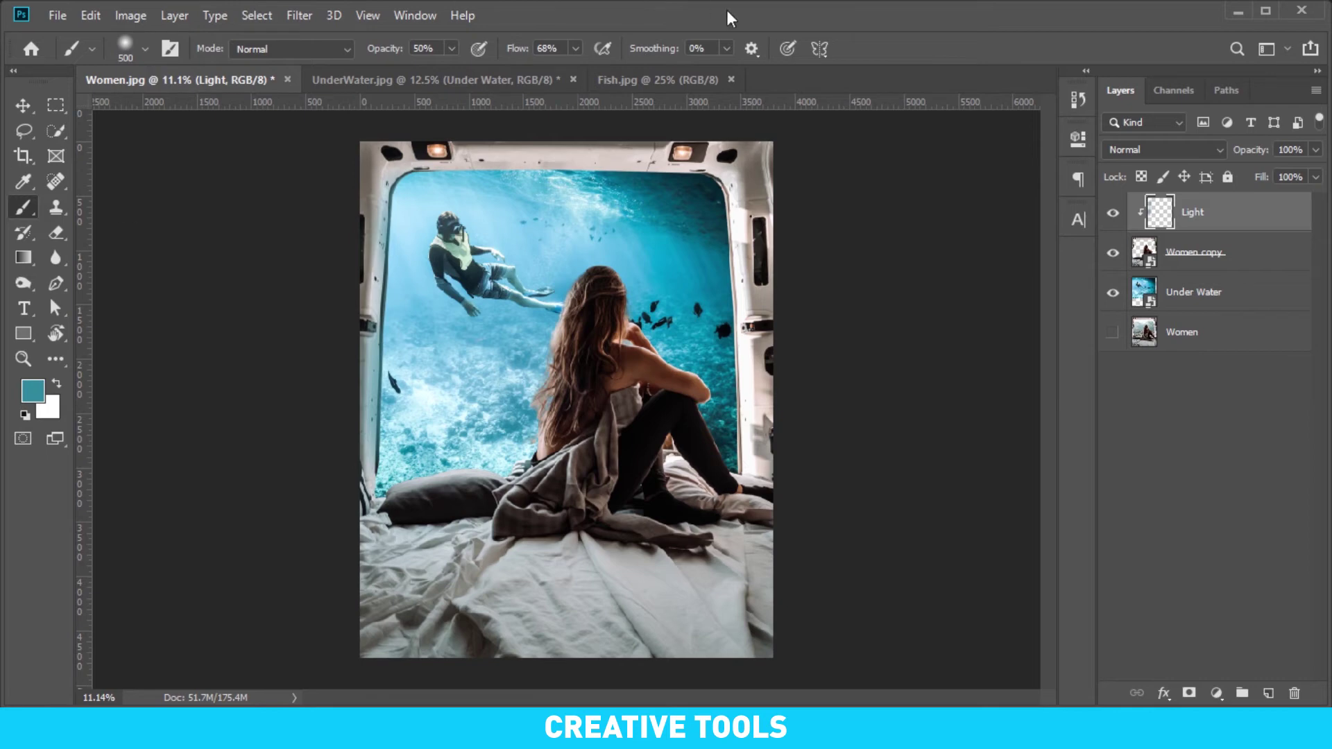
{"action": "mouse_move", "coordinate": [440, 186]}
{"action": "left_mouse_down"}
{"action": "mouse_move", "coordinate": [708, 205]}
{"action": "mouse_move", "coordinate": [723, 252]}
{"action": "left_mouse_up"}
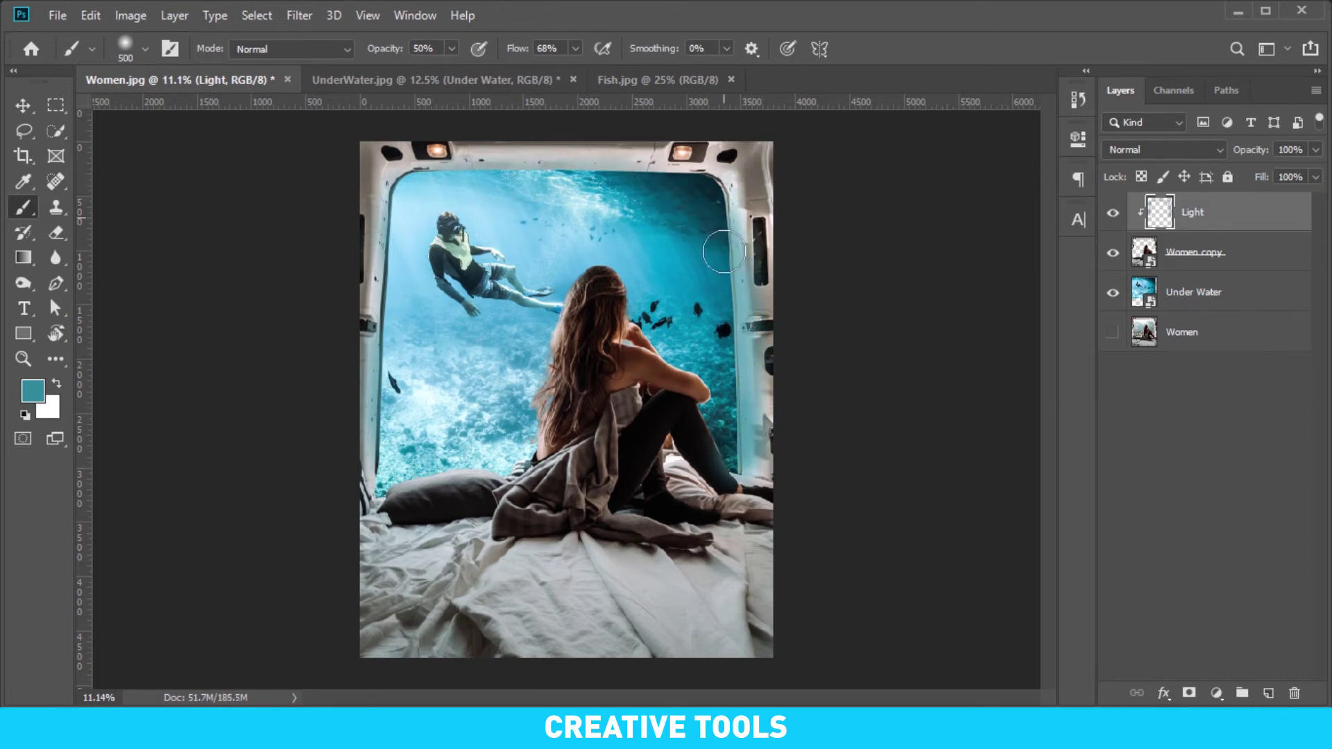
{"action": "key", "text": "ctrl+z"}
Set the Light layer to Soft Light, then trial and remove a Curves adjustment layer.
{"action": "left_click", "coordinate": [1152, 151]}
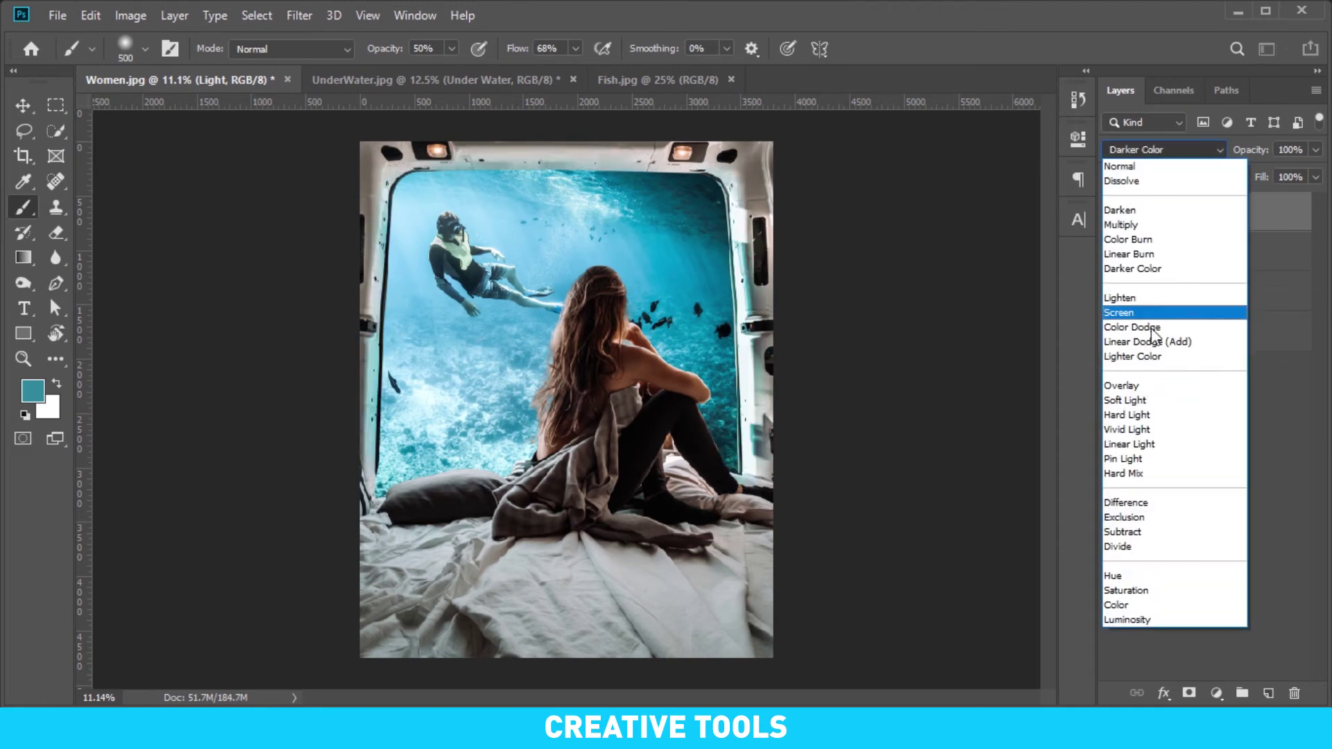
{"action": "left_click", "coordinate": [1142, 402]}
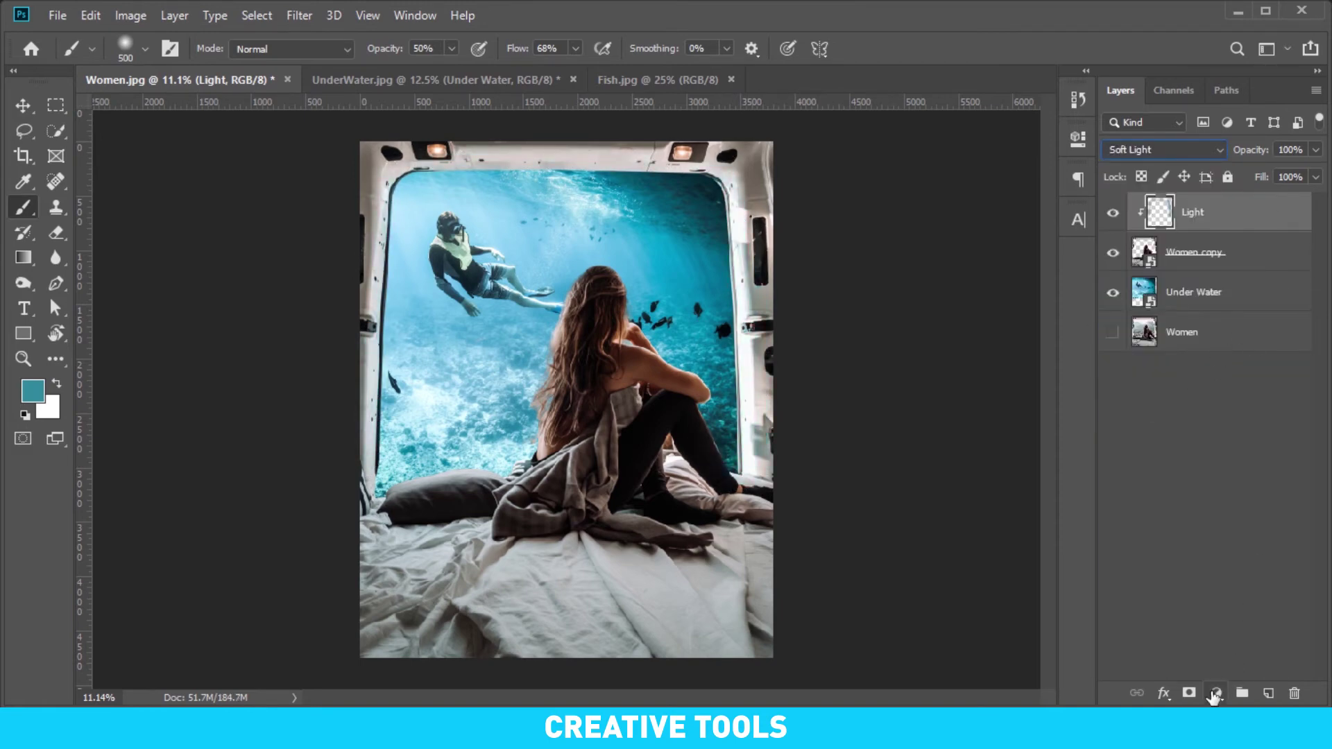
{"action": "left_click", "coordinate": [1214, 694]}
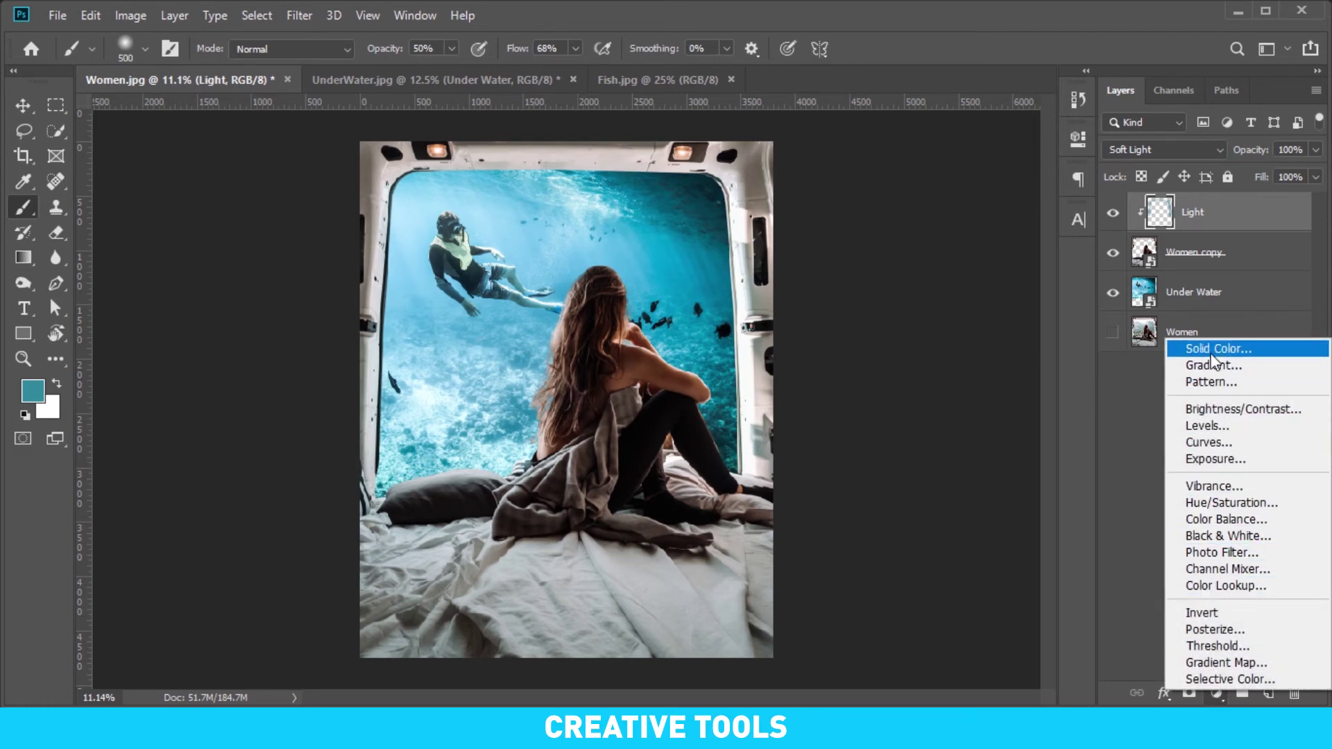
{"action": "left_click", "coordinate": [1226, 444]}
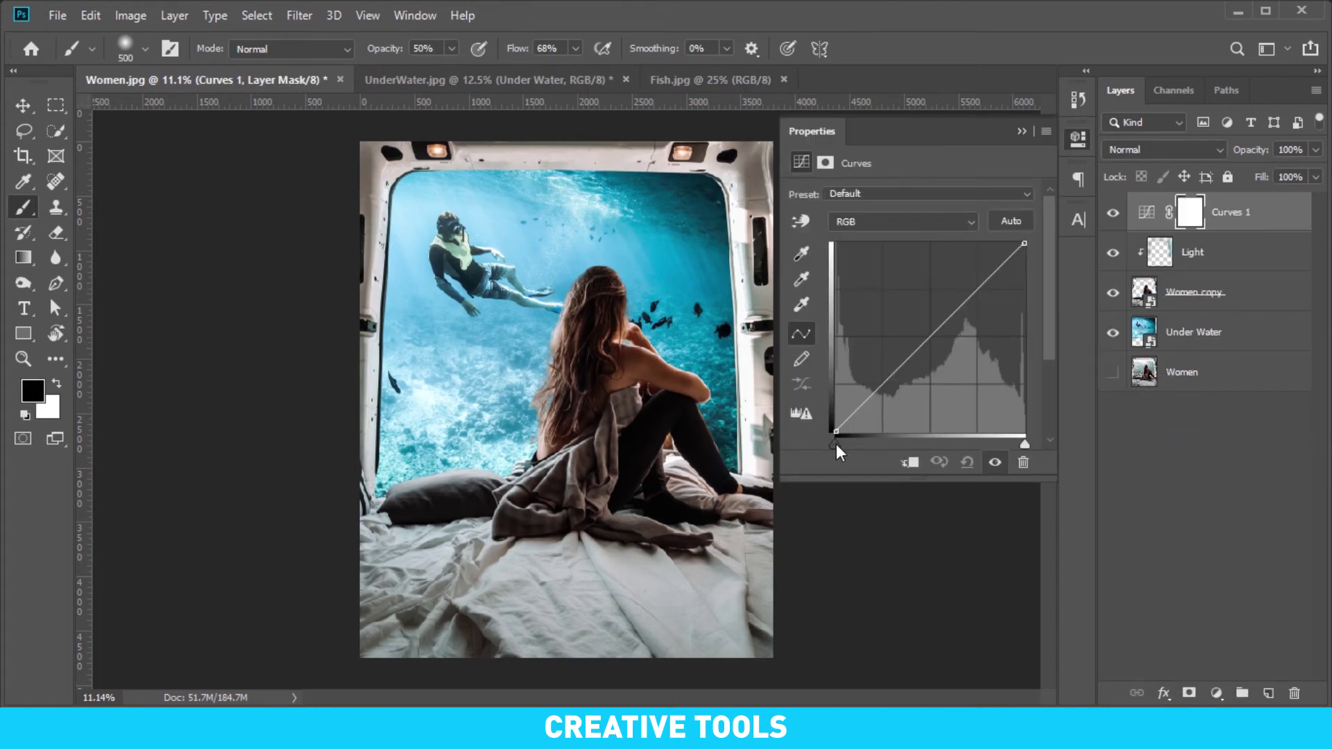
{"action": "mouse_move", "coordinate": [836, 444]}
{"action": "left_mouse_down"}
{"action": "mouse_move", "coordinate": [855, 447]}
{"action": "mouse_move", "coordinate": [832, 447]}
{"action": "left_mouse_up"}
{"action": "key", "text": "Delete"}
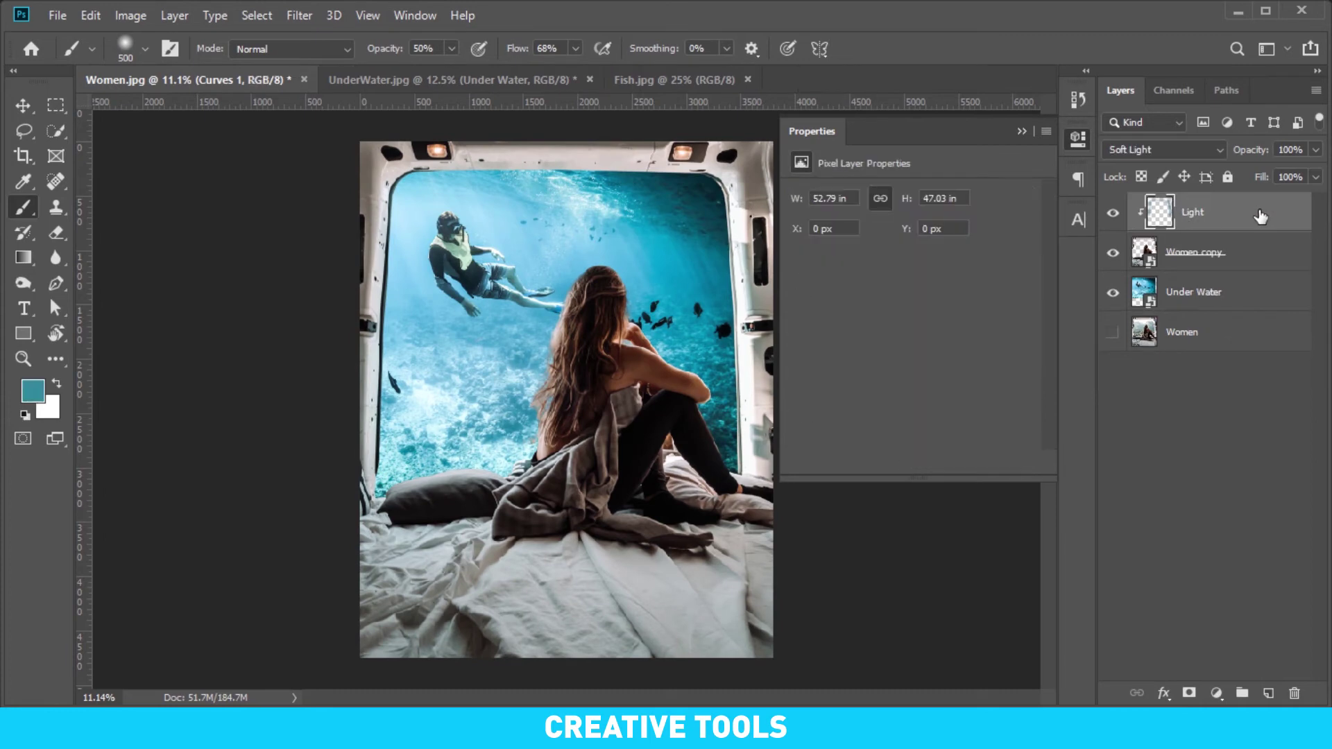
{"action": "left_click", "coordinate": [1232, 303]}
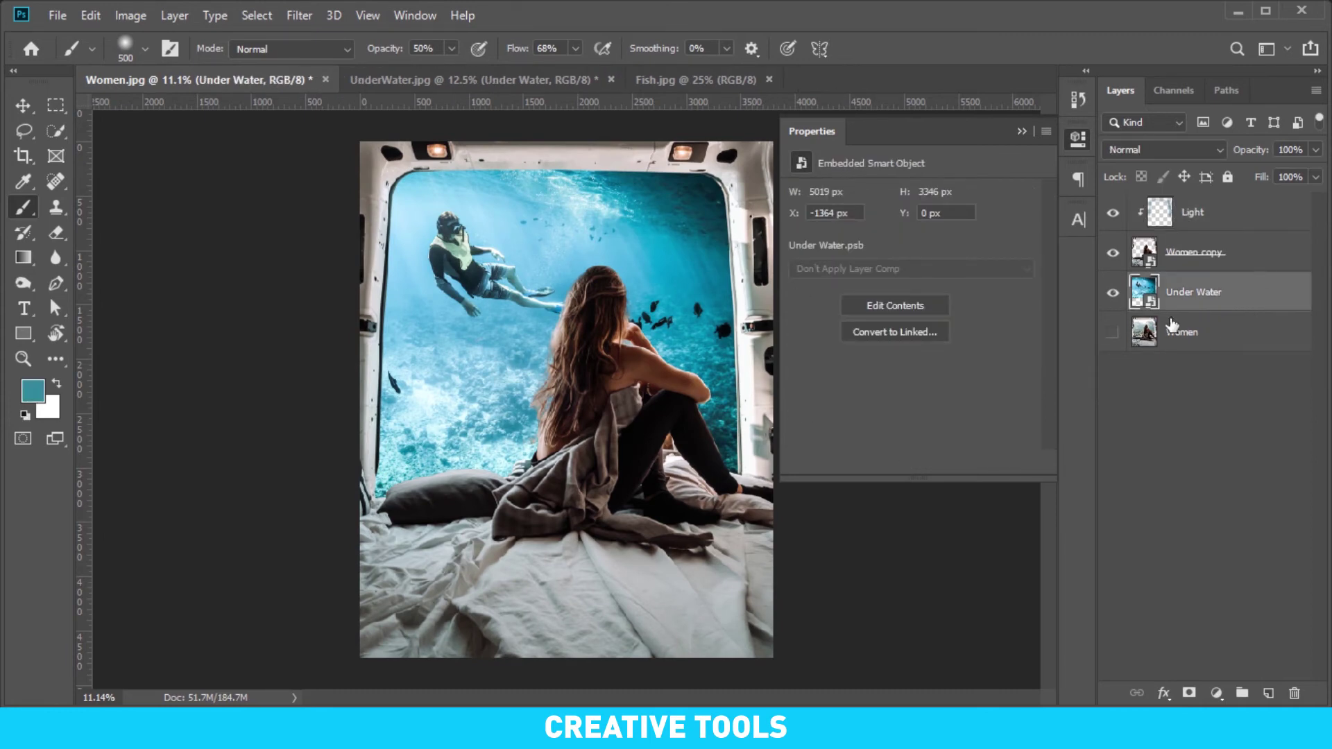
Apply the Medium Contrast (RGB) curve to Under Water, lifting the shadow and highlight points.
{"action": "key", "text": "ctrl+m"}
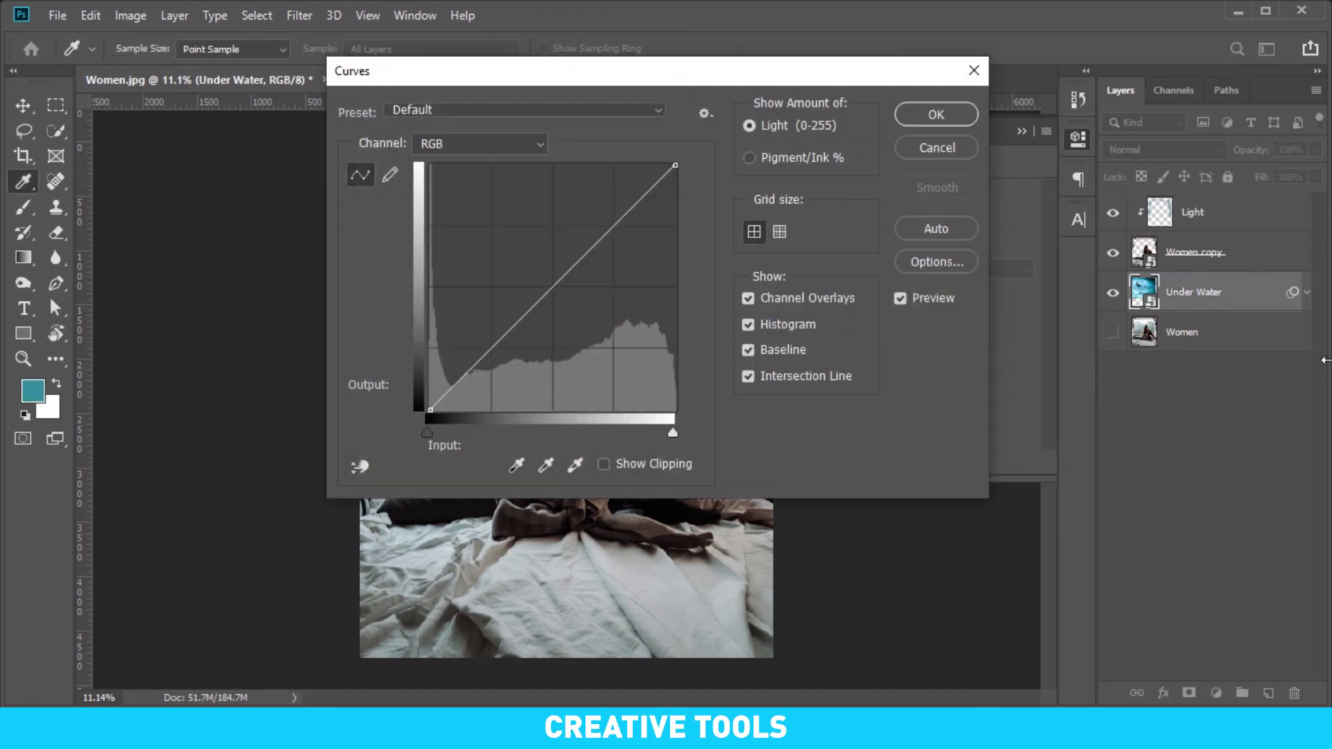
{"action": "left_click_drag", "start_coordinate": [734, 76], "coordinate": [1184, 114]}
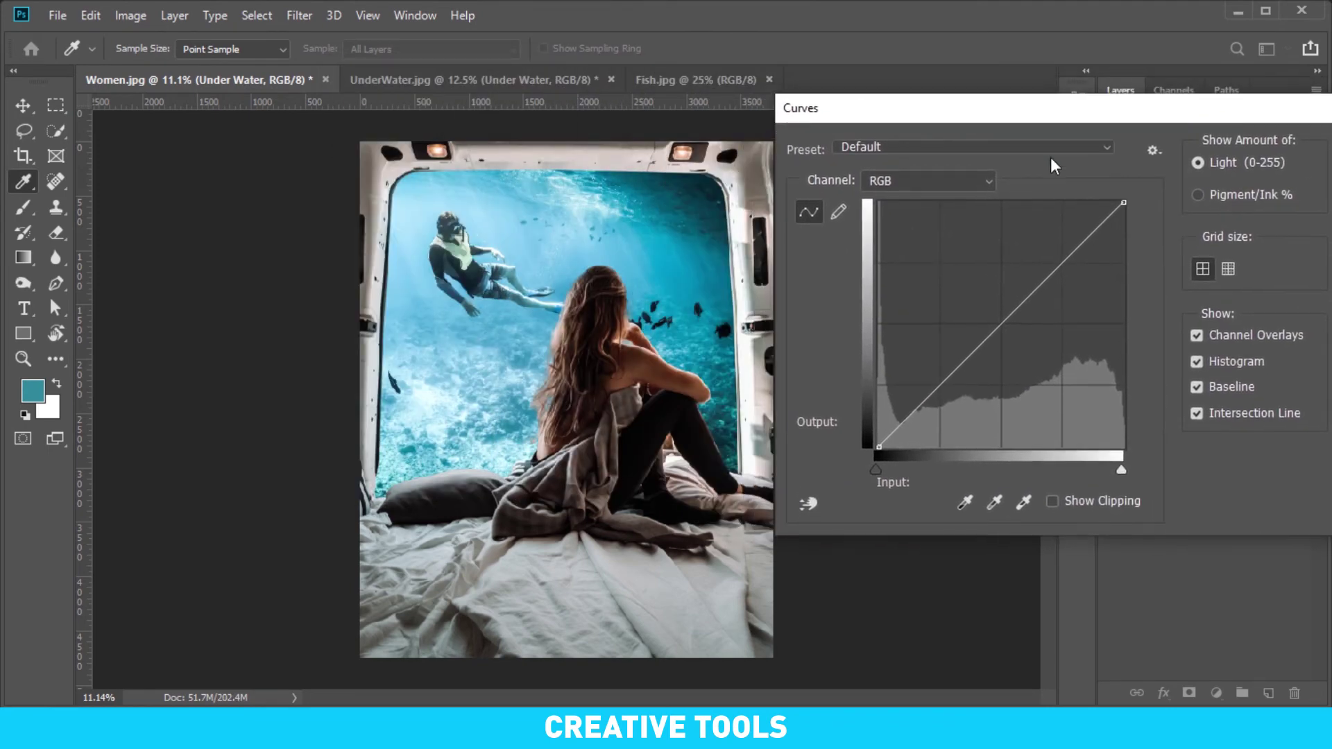
{"action": "left_click", "coordinate": [948, 148]}
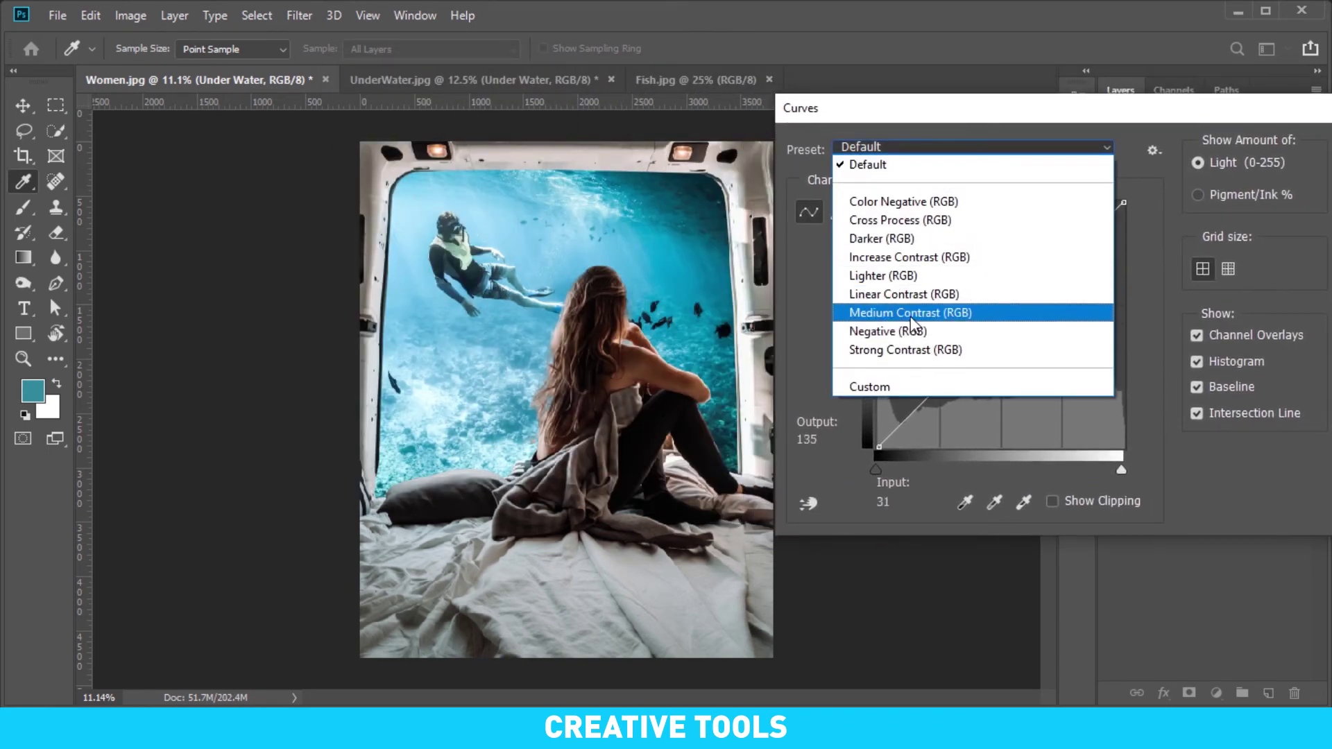
{"action": "left_click", "coordinate": [910, 316]}
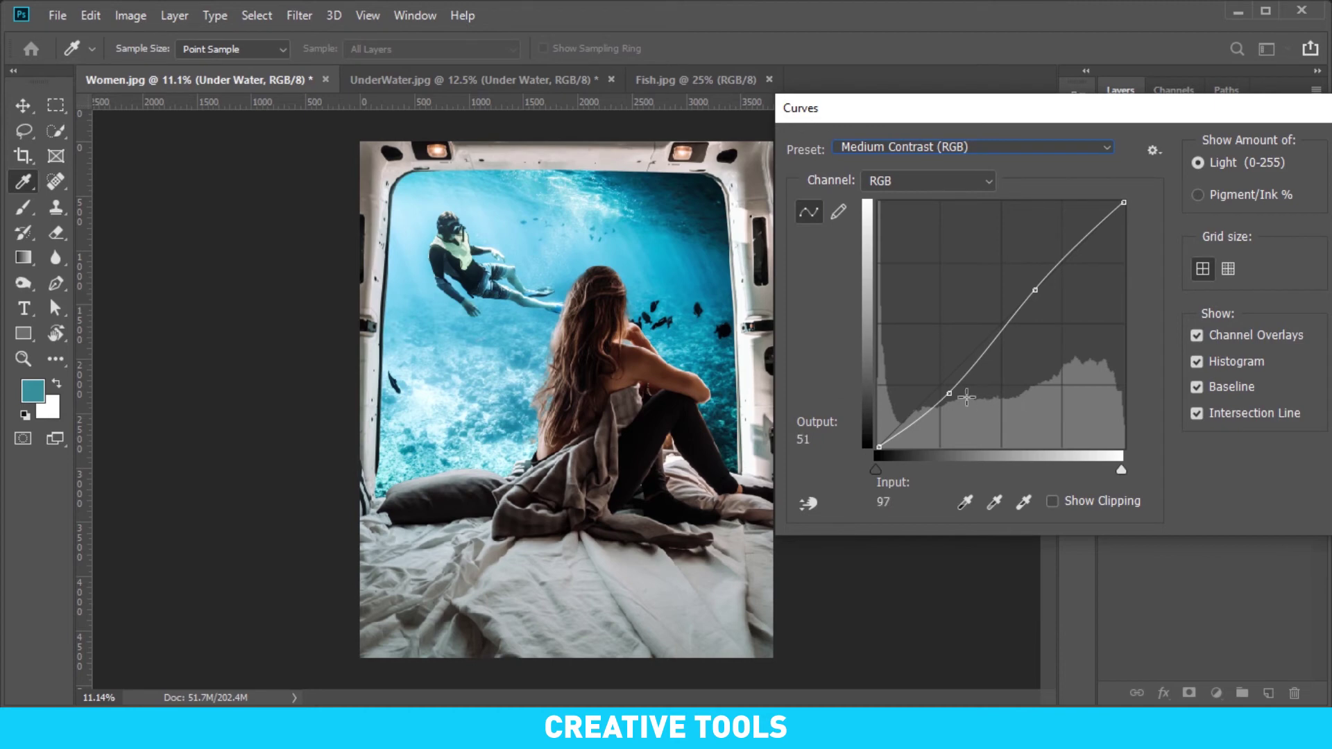
{"action": "left_click_drag", "start_coordinate": [954, 395], "coordinate": [965, 385]}
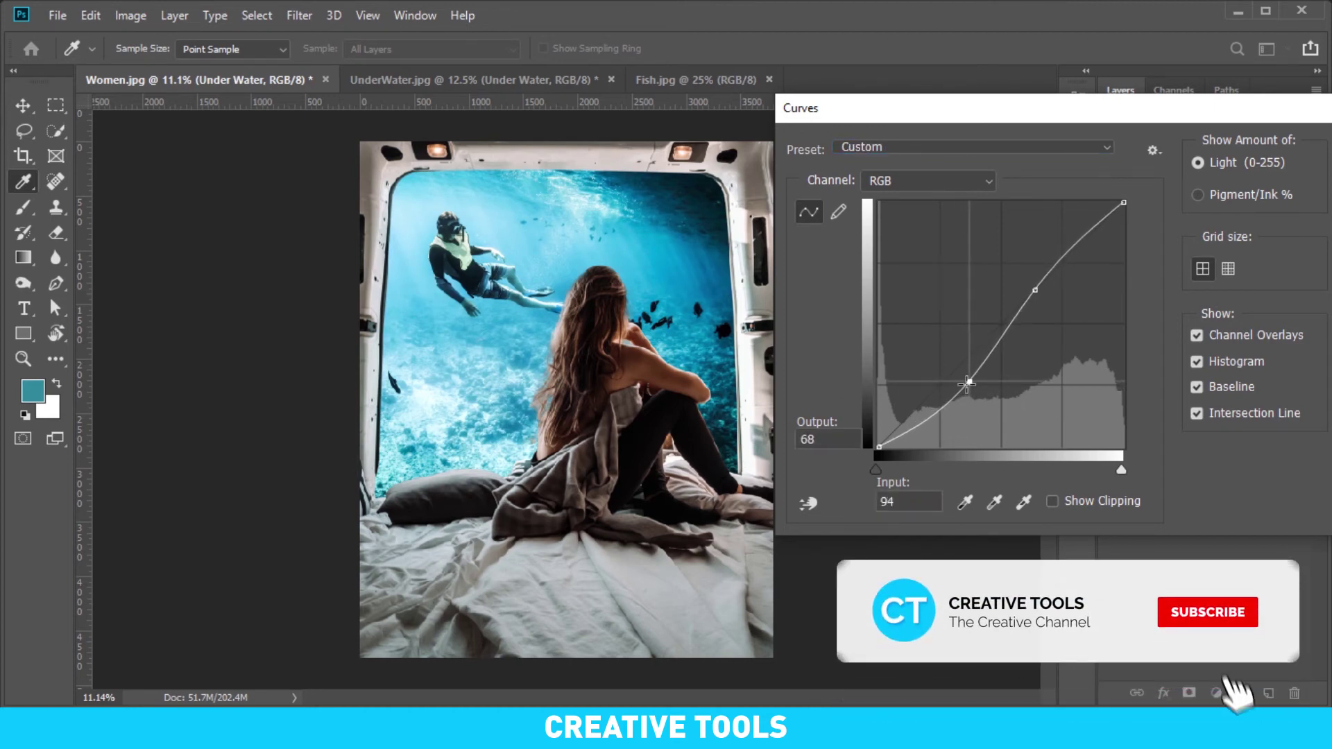
{"action": "left_click_drag", "start_coordinate": [1036, 290], "coordinate": [1043, 277]}
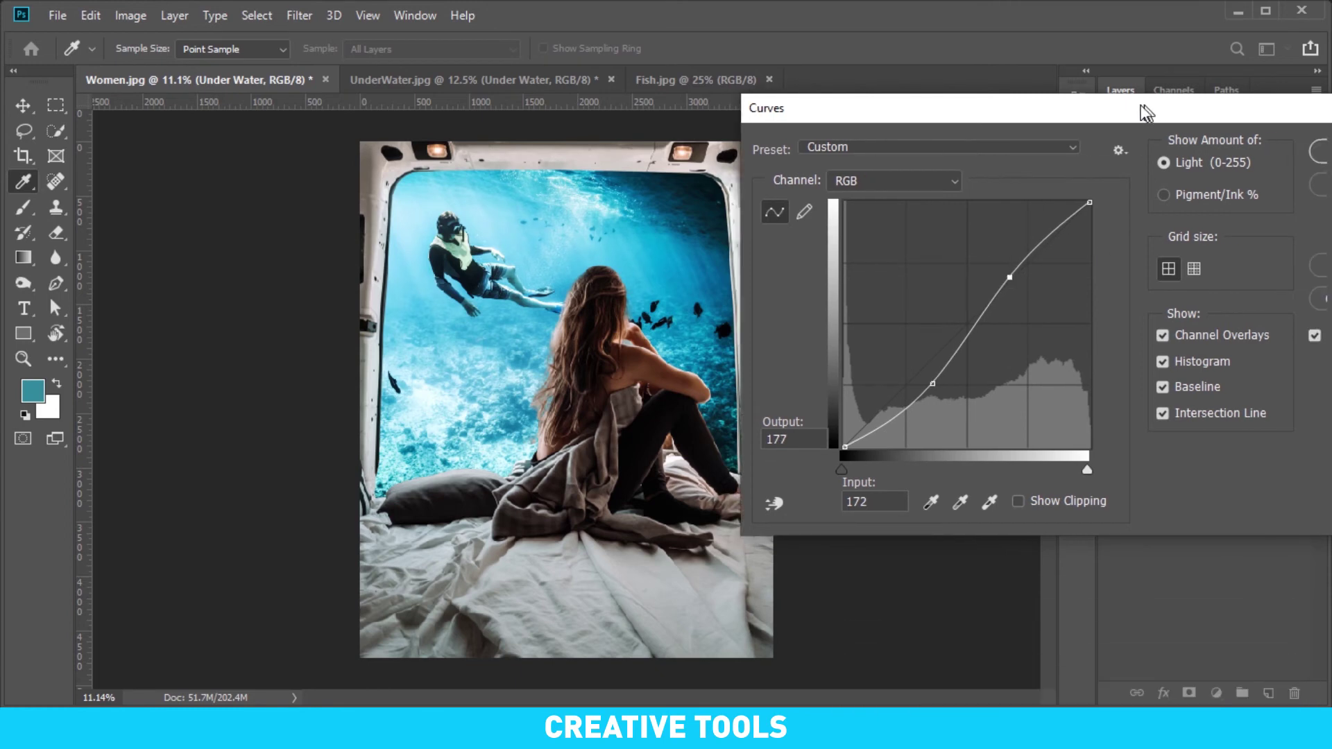
{"action": "left_click_drag", "start_coordinate": [1110, 108], "coordinate": [984, 105]}
{"action": "left_click", "coordinate": [1246, 148]}
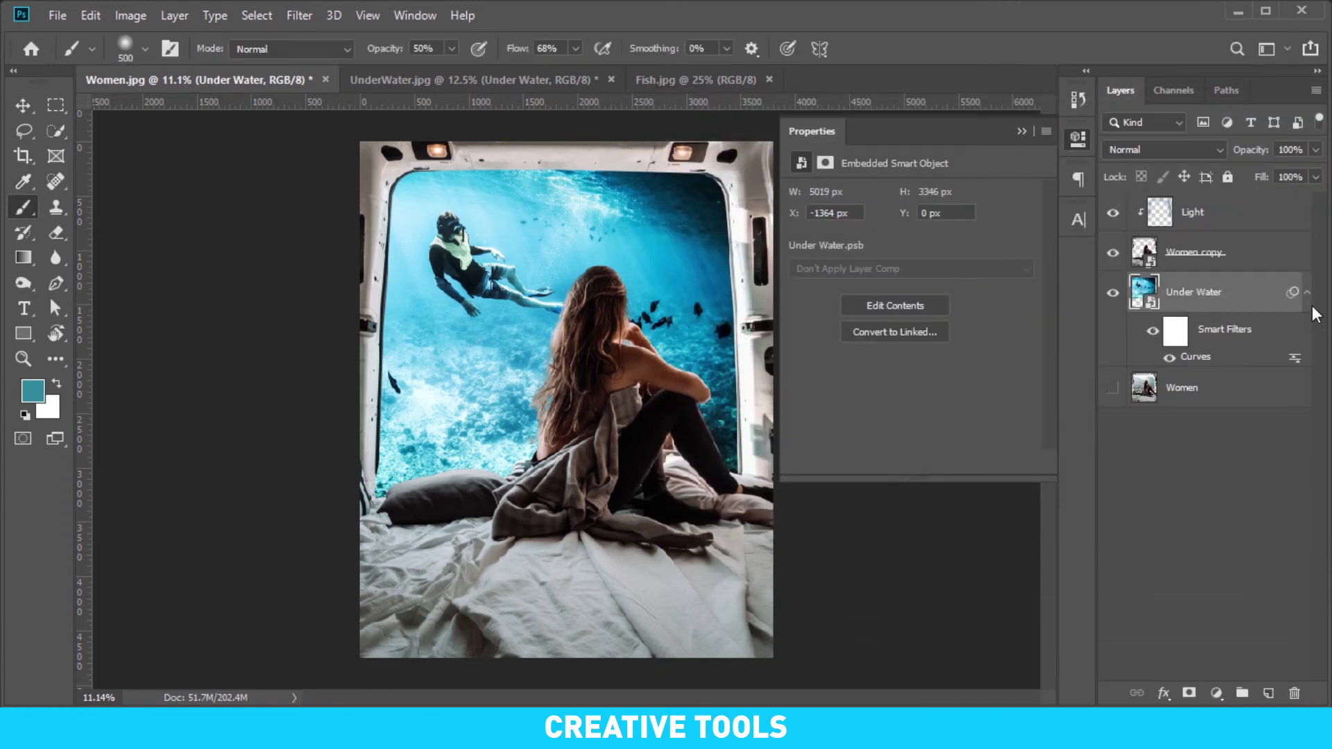
{"action": "left_click", "coordinate": [1307, 292]}
Add a Color Balance layer setting midtones to Cyan -69 and Blue +48, then select the Light layer.
{"action": "left_click", "coordinate": [1249, 219]}
{"action": "left_click", "coordinate": [1214, 684]}
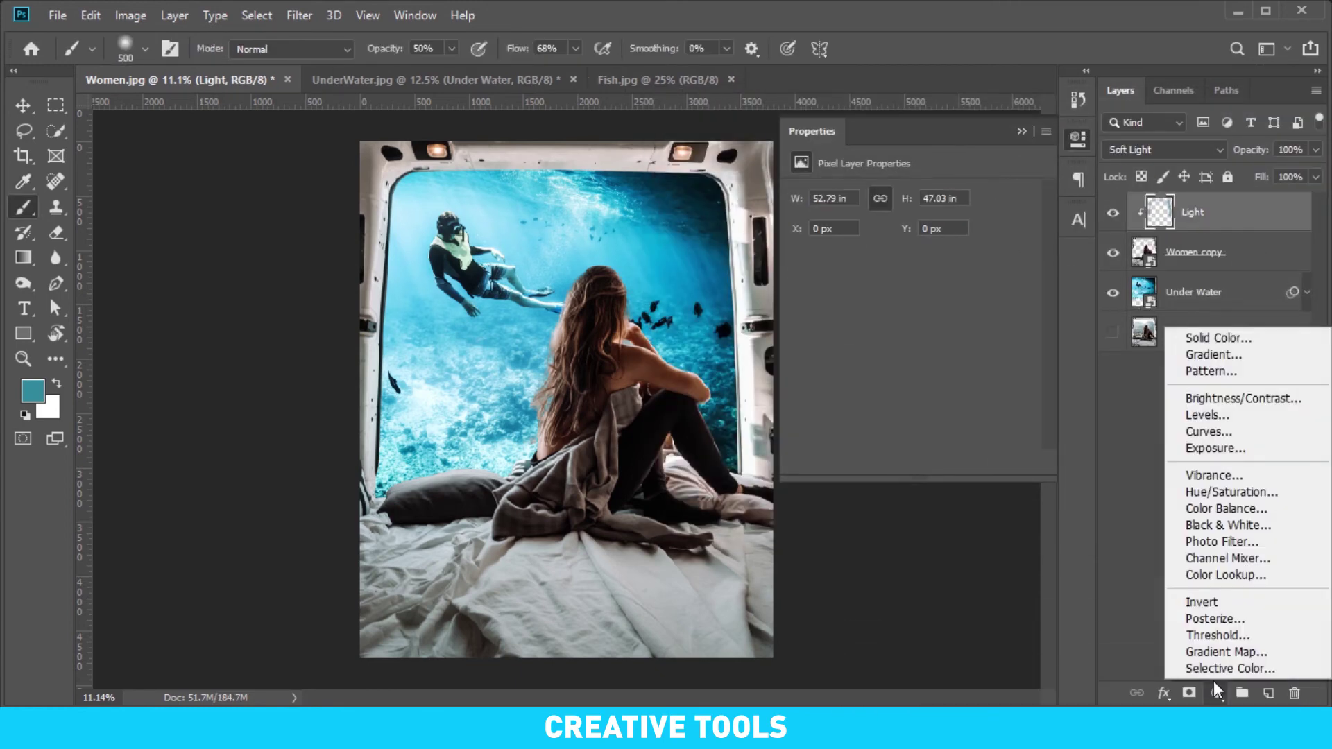
{"action": "left_click", "coordinate": [1222, 509]}
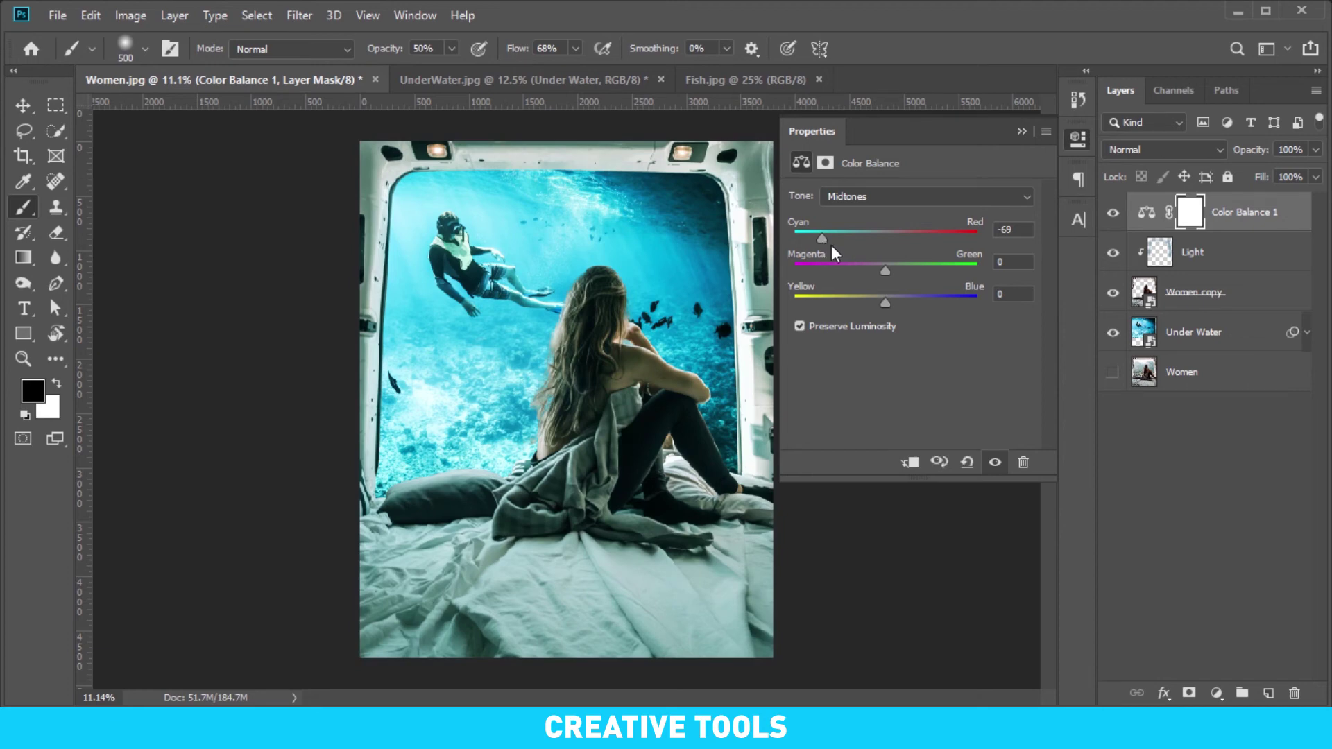
{"action": "left_click_drag", "start_coordinate": [889, 310], "coordinate": [937, 303]}
{"action": "left_click", "coordinate": [1021, 131]}
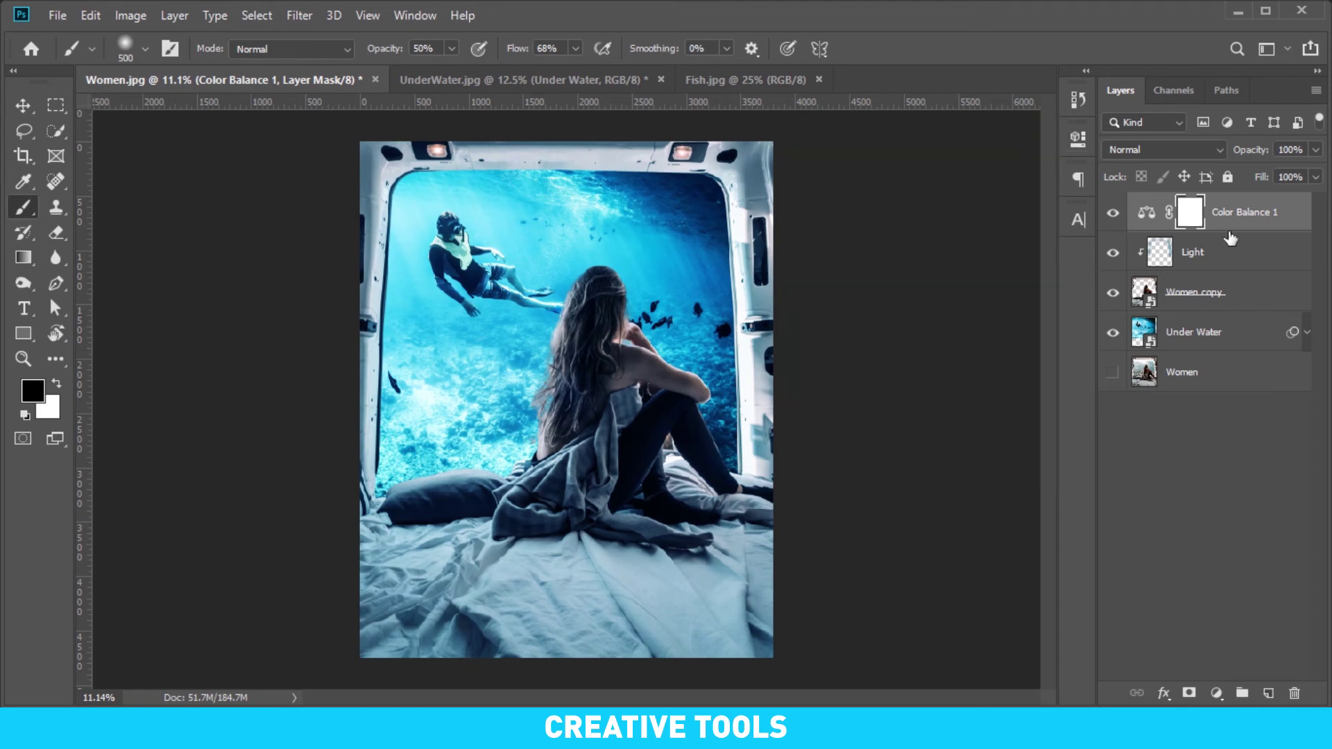
{"action": "left_click", "coordinate": [1228, 293]}
{"action": "left_click", "coordinate": [1228, 263]}
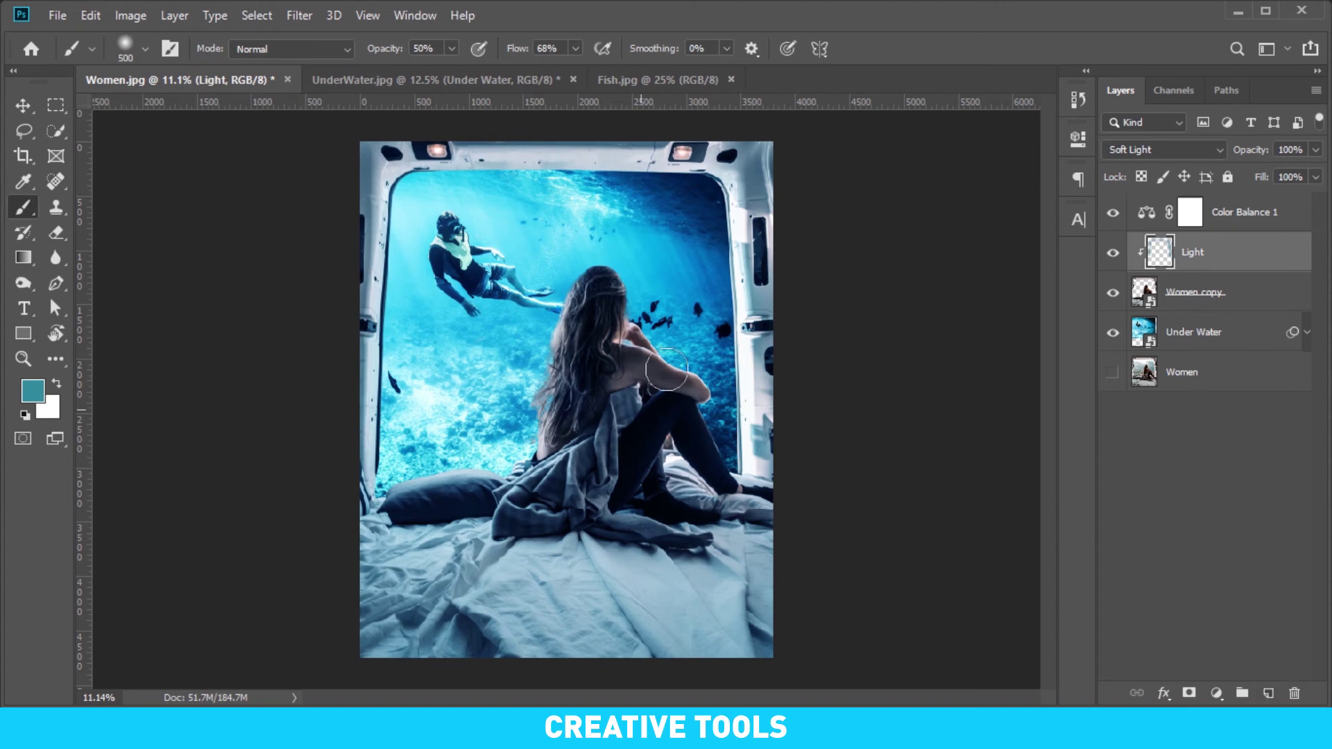
Paint a faint light stroke, then set the brush to 77% flow, 64% opacity and size 175.
{"action": "left_click_drag", "start_coordinate": [574, 269], "coordinate": [555, 333]}
{"action": "left_click_drag", "start_coordinate": [518, 49], "coordinate": [524, 50]}
{"action": "left_click_drag", "start_coordinate": [401, 50], "coordinate": [410, 50]}
{"action": "scroll", "coordinate": [742, 404], "scroll_direction": "up", "scroll_amount": 3, "text": "alt"}
{"action": "key", "text": "bracketleft"}
{"action": "key", "text": "bracketleft"}
{"action": "key", "text": "bracketleft"}
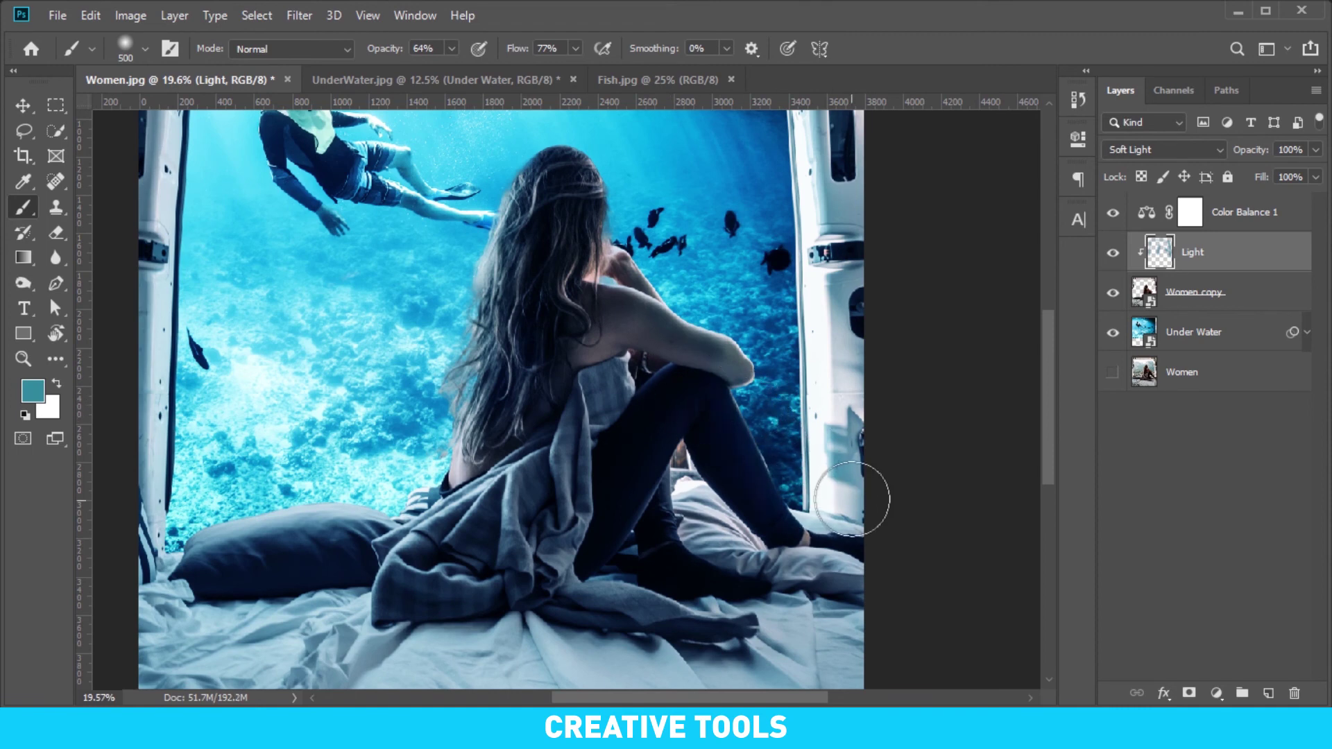
{"action": "key", "text": "bracketleft"}
Switch the foreground to darker teal #16687b and paint light over the woman's arm and knee.
{"action": "left_click", "coordinate": [39, 395]}
{"action": "left_click", "coordinate": [891, 500]}
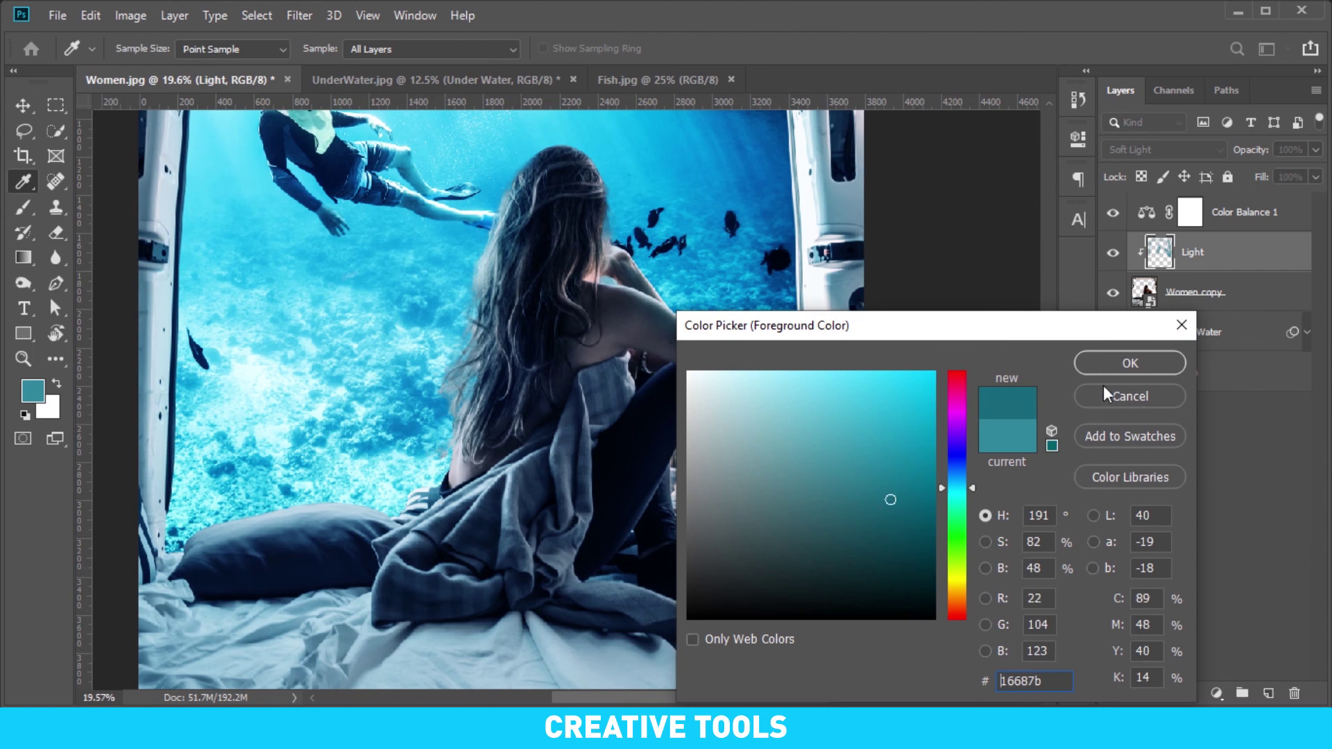
{"action": "left_click", "coordinate": [1130, 363]}
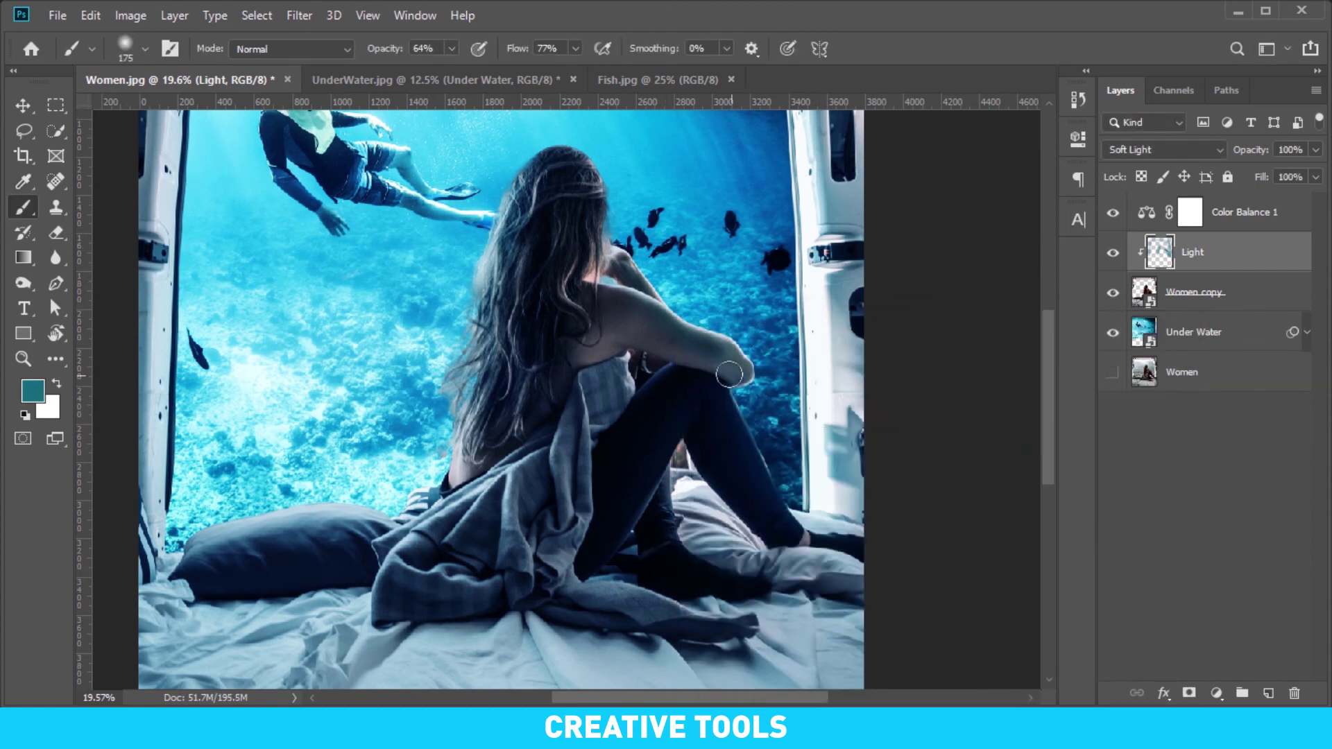
{"action": "left_click_drag", "start_coordinate": [730, 375], "coordinate": [793, 497]}
Apply a tweaked Medium Contrast (RGB) Curves to Women copy, then reset colours and the Move tool.
{"action": "left_click", "coordinate": [1270, 302]}
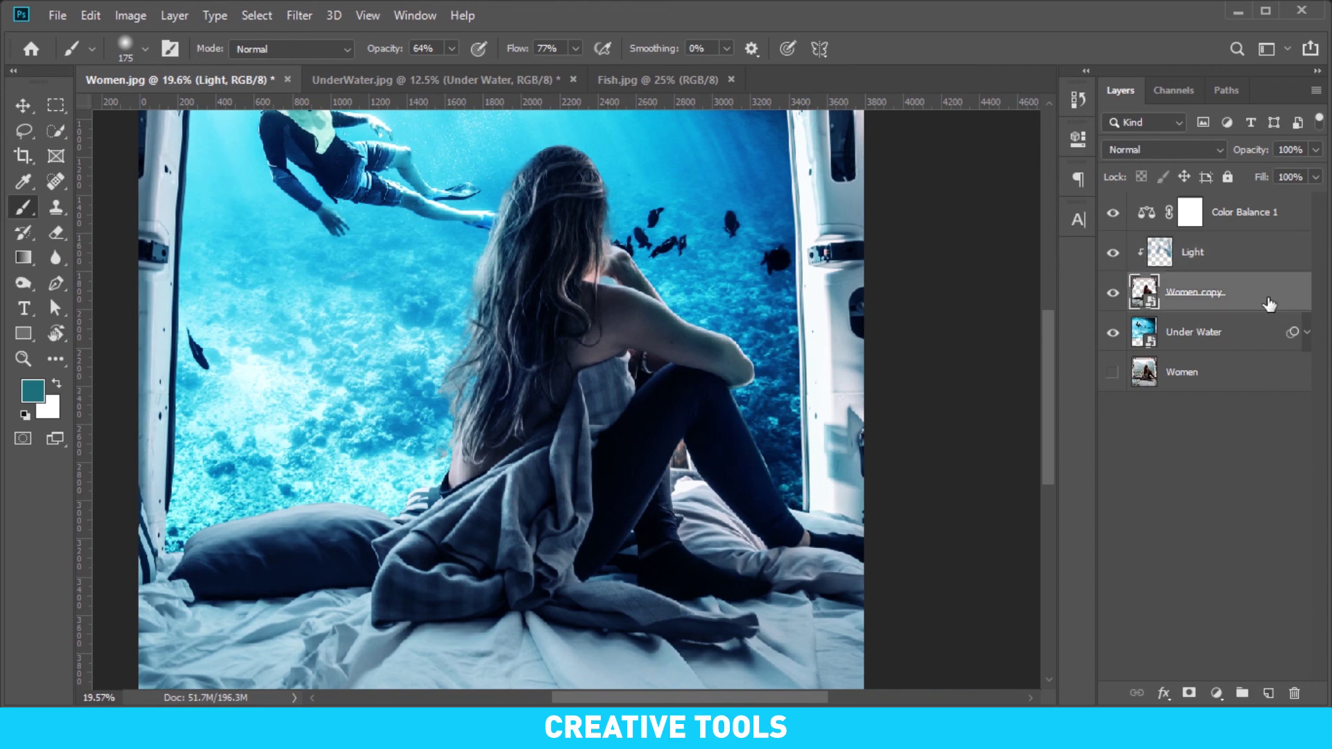
{"action": "key", "text": "ctrl+m"}
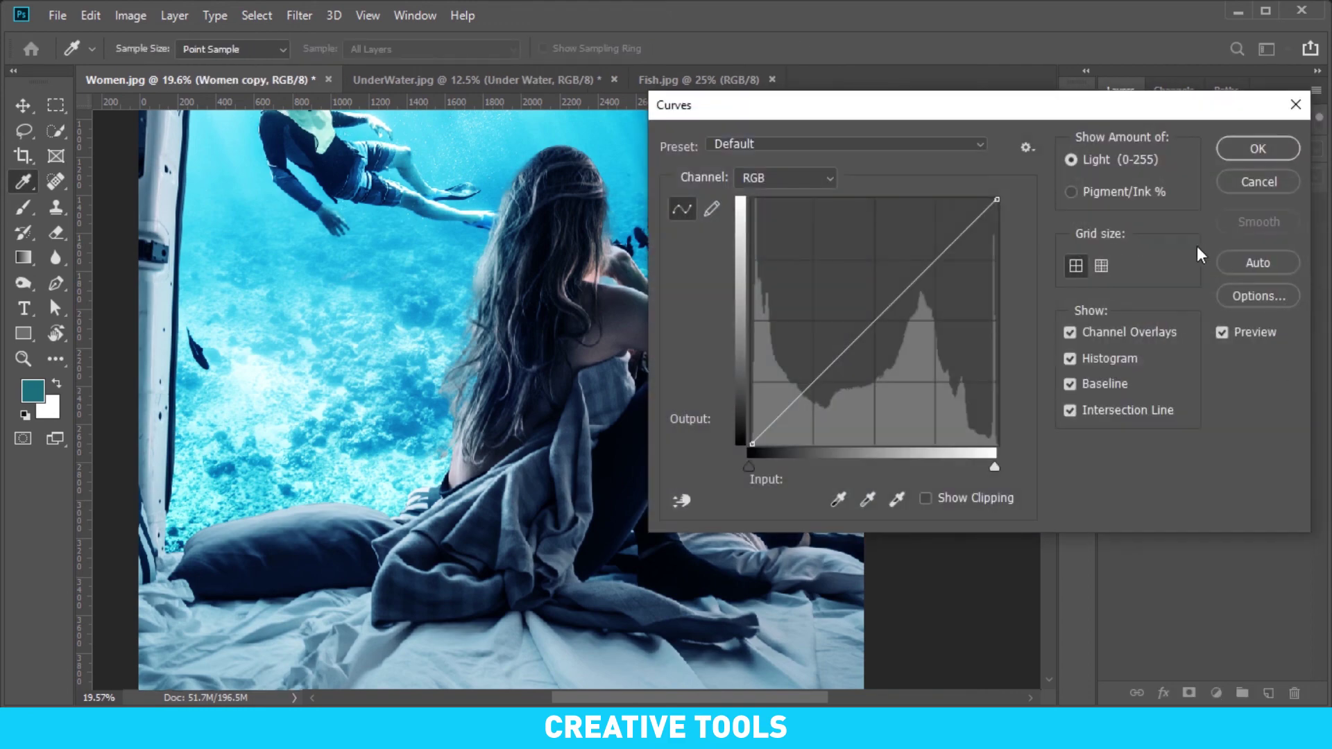
{"action": "left_click", "coordinate": [844, 146]}
{"action": "left_click", "coordinate": [851, 308]}
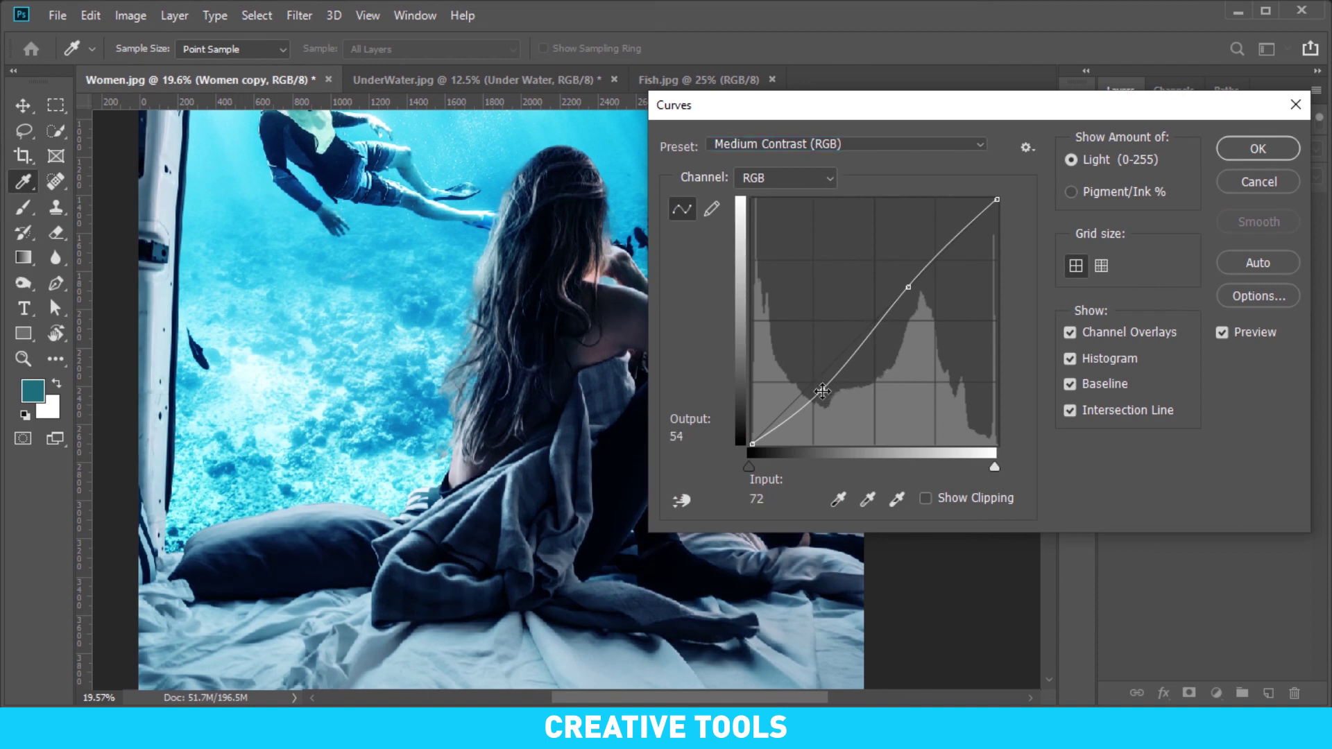
{"action": "left_click_drag", "start_coordinate": [823, 391], "coordinate": [827, 381]}
{"action": "left_click_drag", "start_coordinate": [913, 286], "coordinate": [917, 266]}
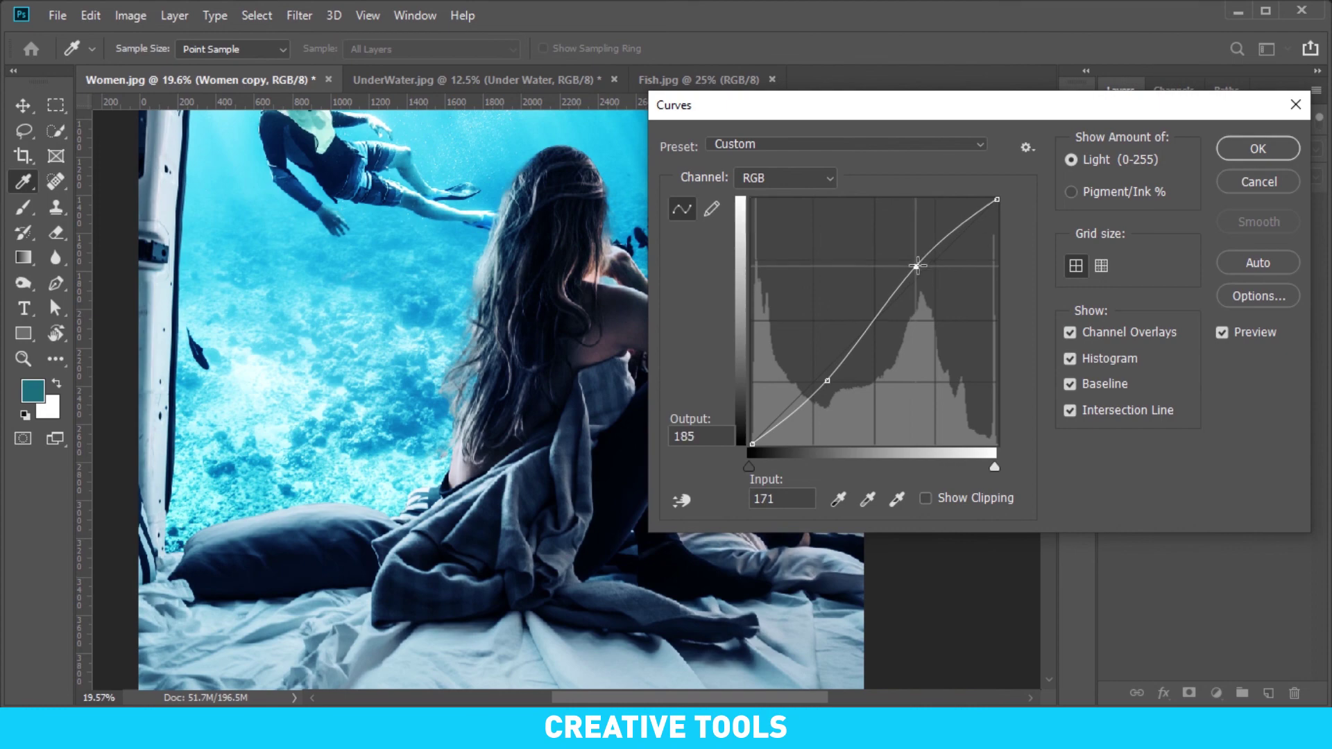
{"action": "left_click", "coordinate": [1258, 148]}
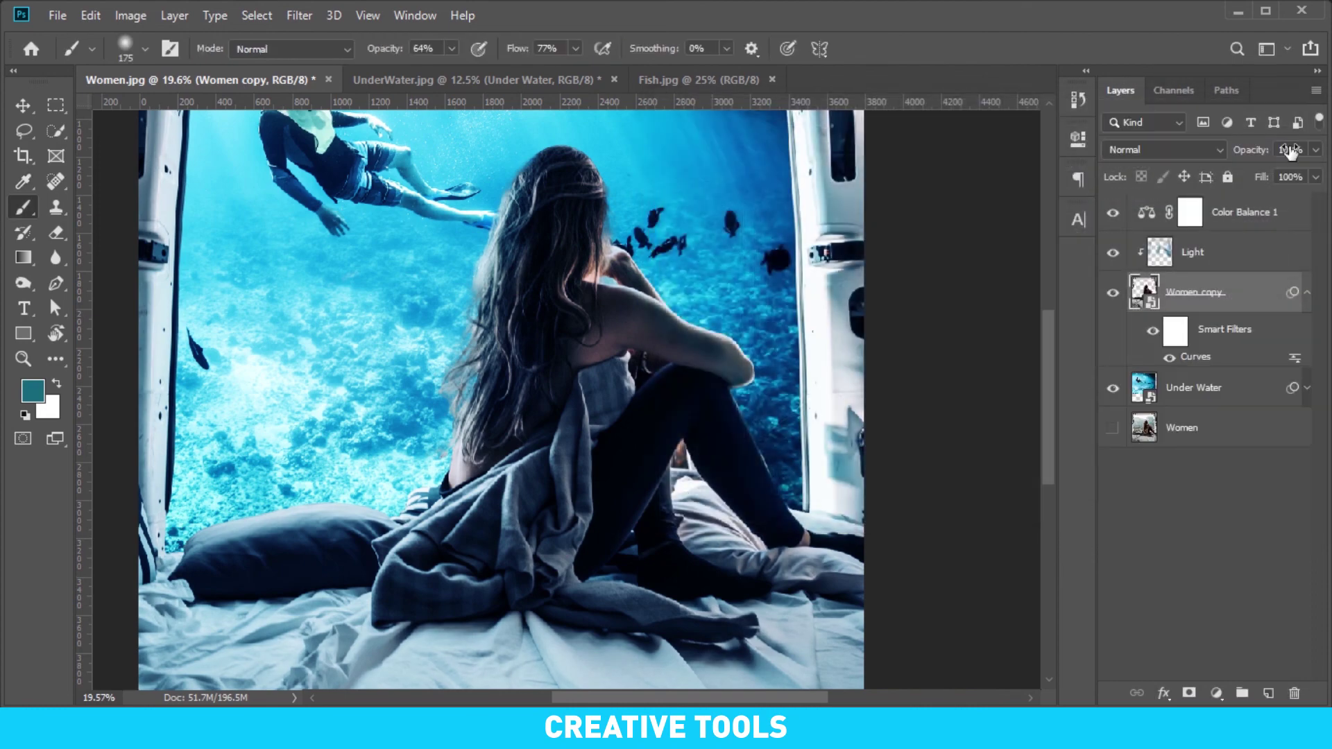
{"action": "key", "text": "d"}
{"action": "key", "text": "v"}
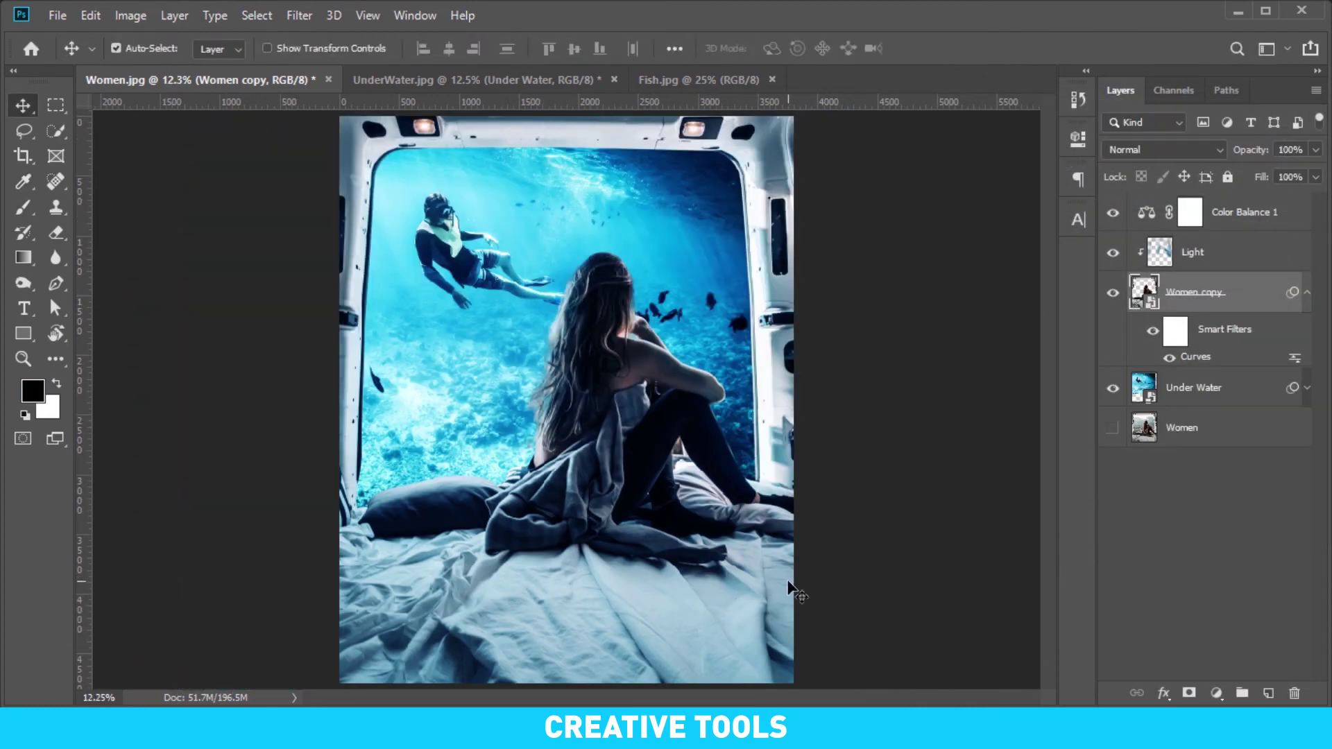
{"action": "left_click", "coordinate": [1304, 299]}
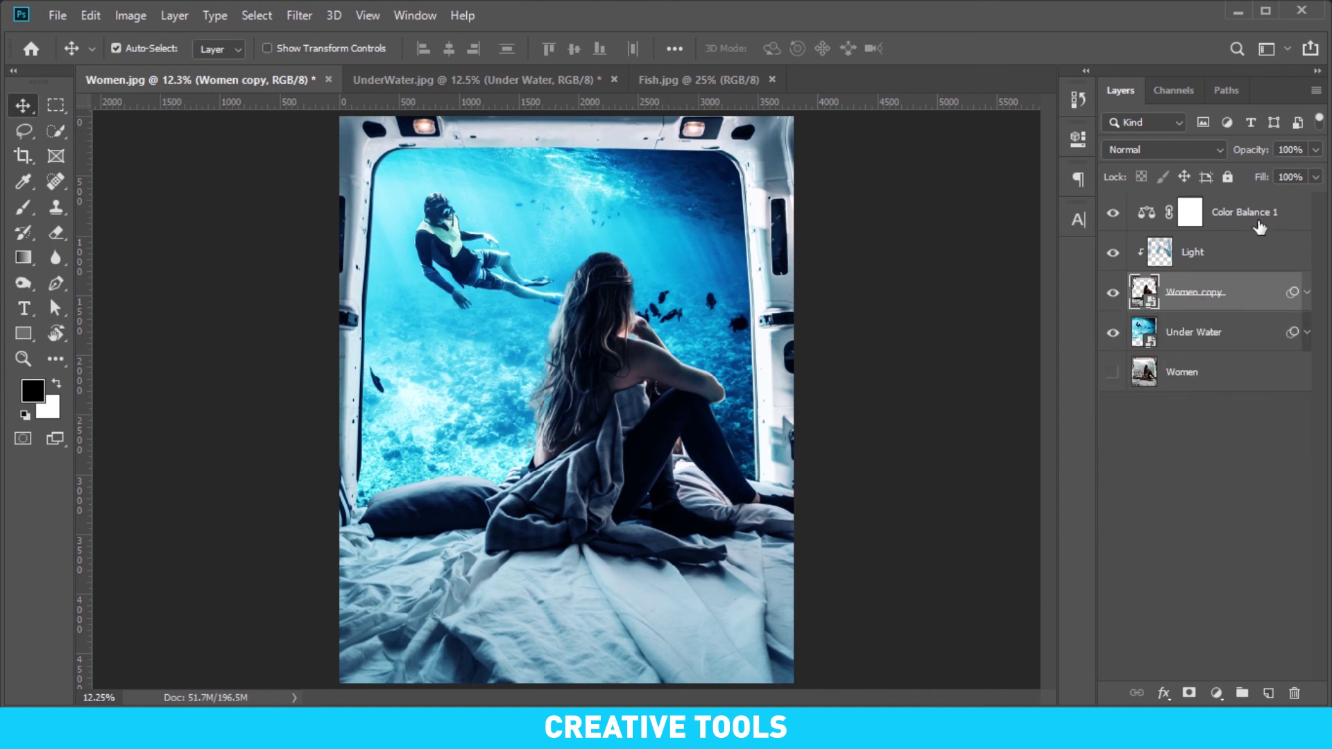
{"action": "double_click", "coordinate": [1256, 219]}
{"action": "left_click", "coordinate": [1146, 211]}
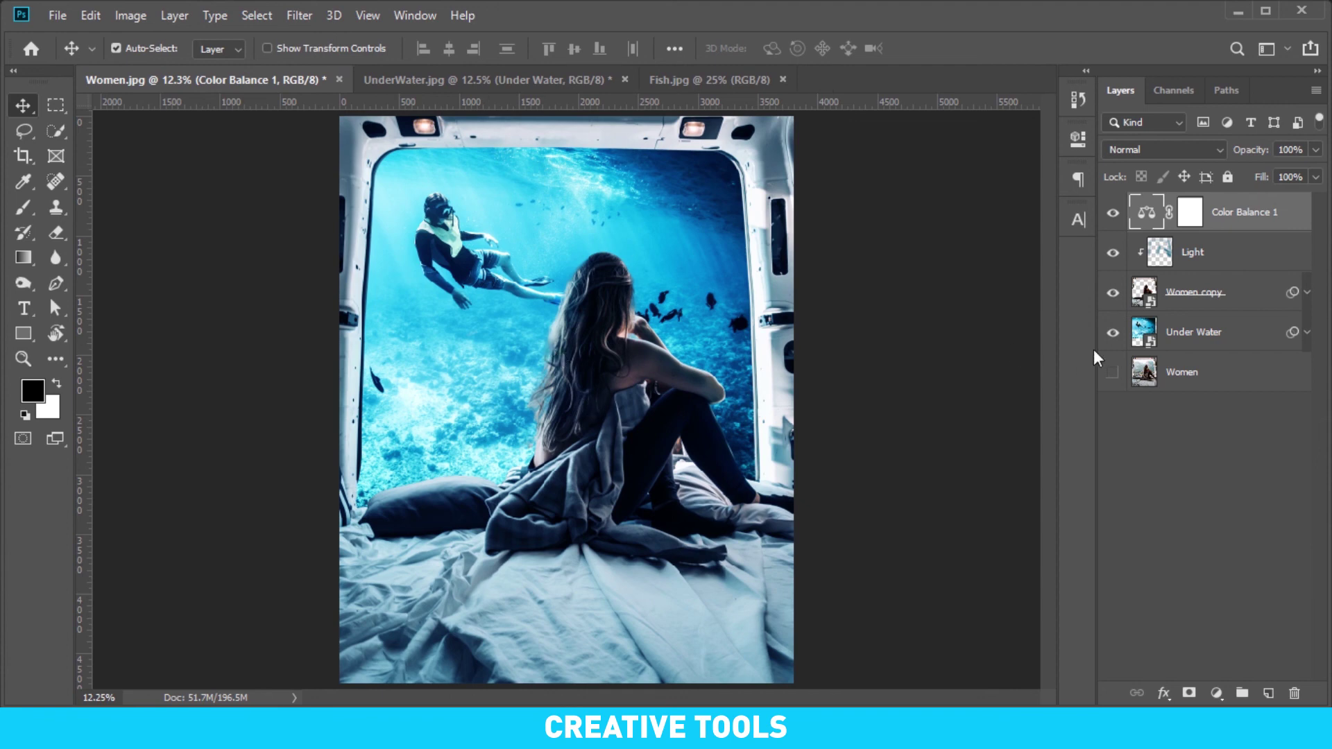
{"action": "left_click", "coordinate": [1204, 340]}
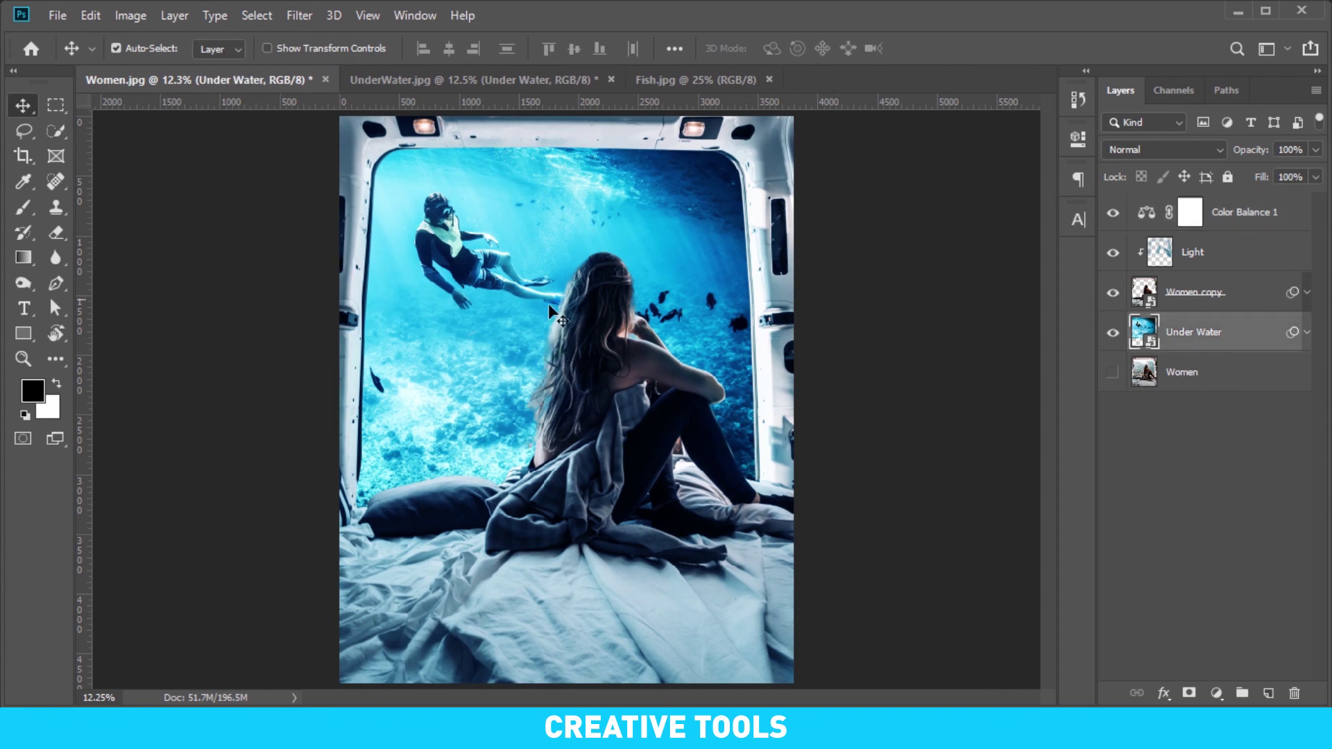